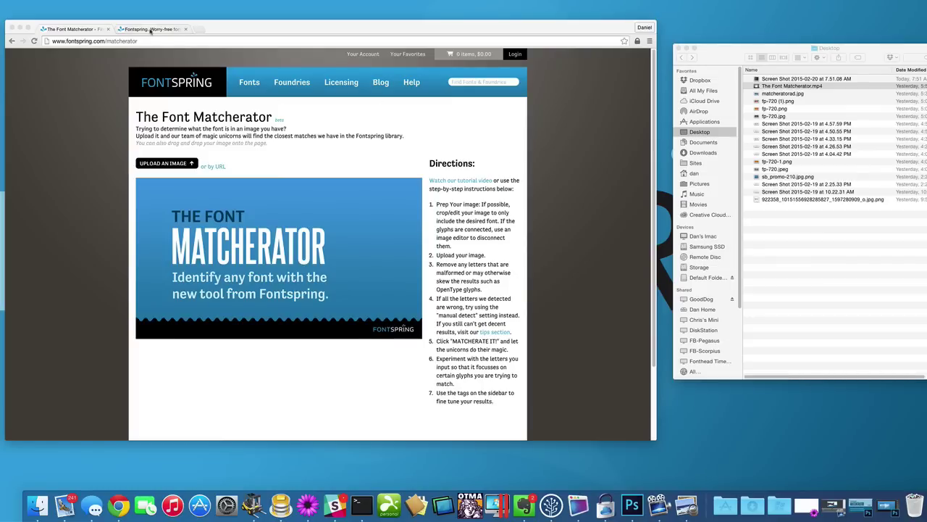
Screenshot the AaBbCc sample line from the Questa font's Test Drive tab
left_click(151, 30)
left_click(429, 300)
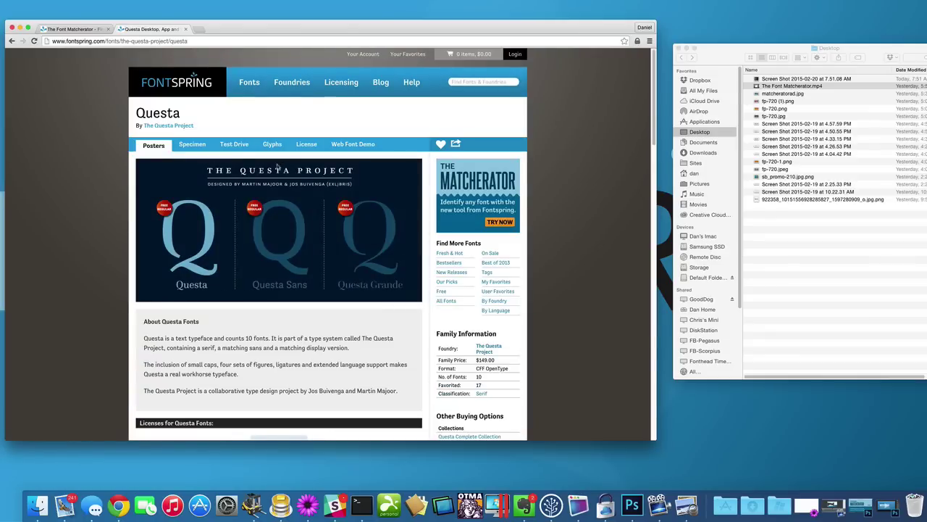
left_click(234, 143)
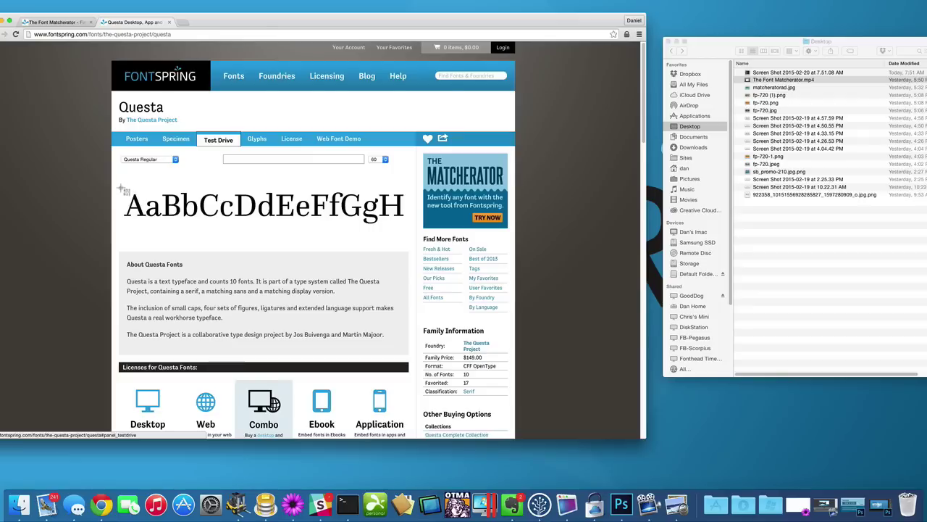
left_click_drag(120, 187, 417, 236)
Return to the Matcherator page and select the new Questa screenshot on the Desktop
left_click(57, 22)
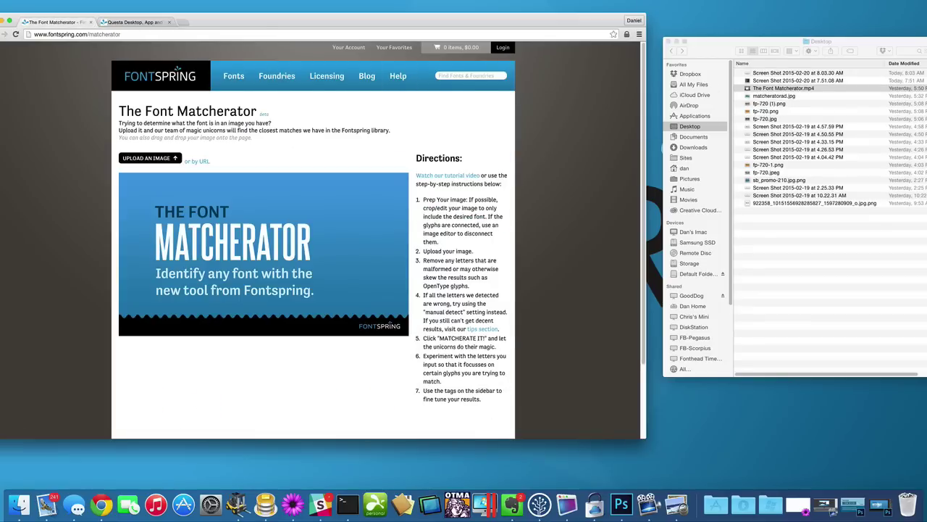
left_click(821, 74)
left_click(820, 75)
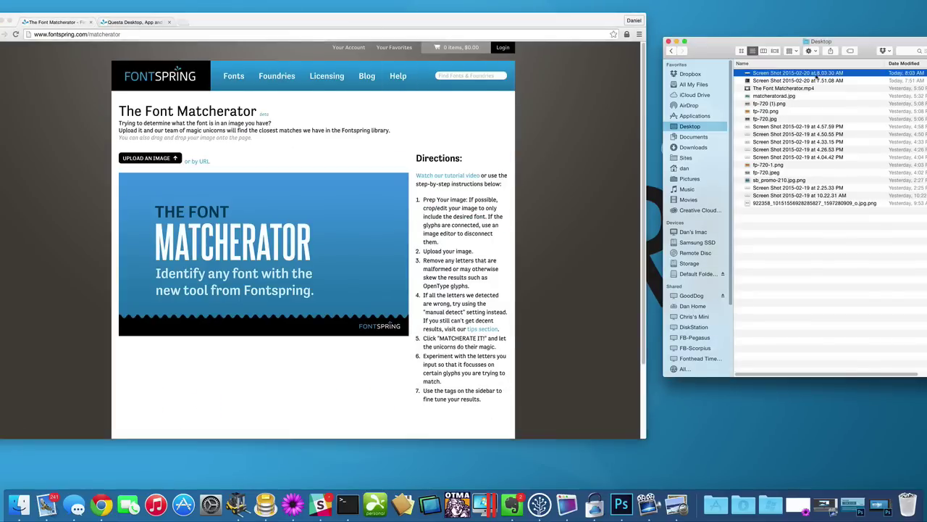
Upload the Questa screenshot and review the detected glyphs, leaving bCc and fGg unlabelled
left_click_drag(819, 76, 235, 243)
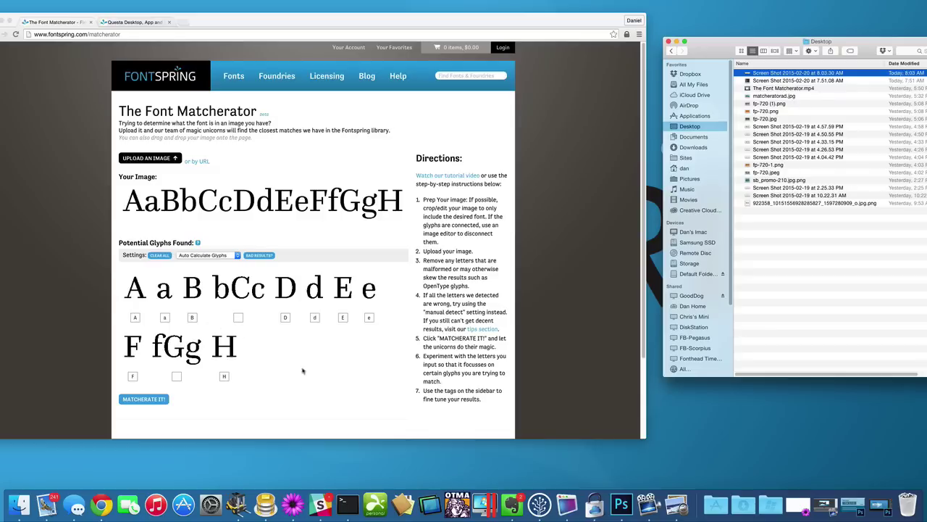
left_click(316, 385)
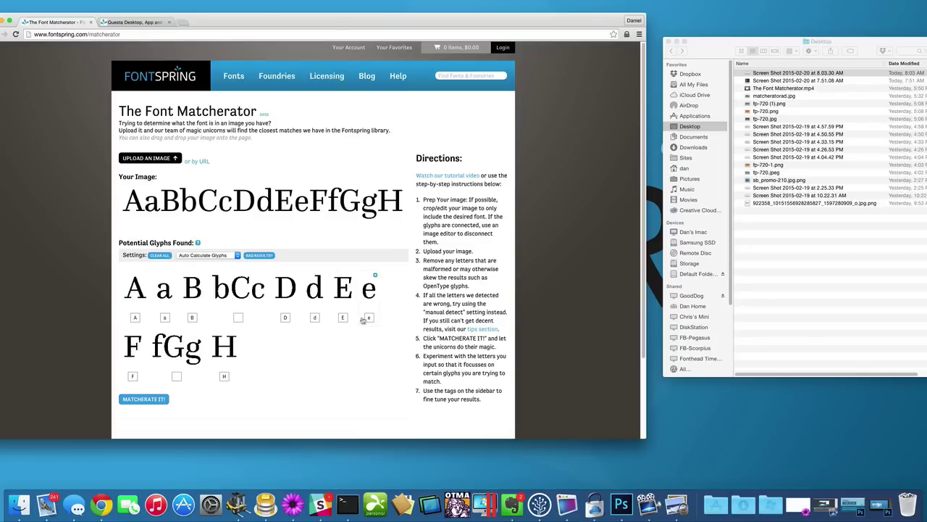
Run MATCHERATE IT! on the Questa glyphs and browse the Questa and Questa Grande matches
left_click(241, 301)
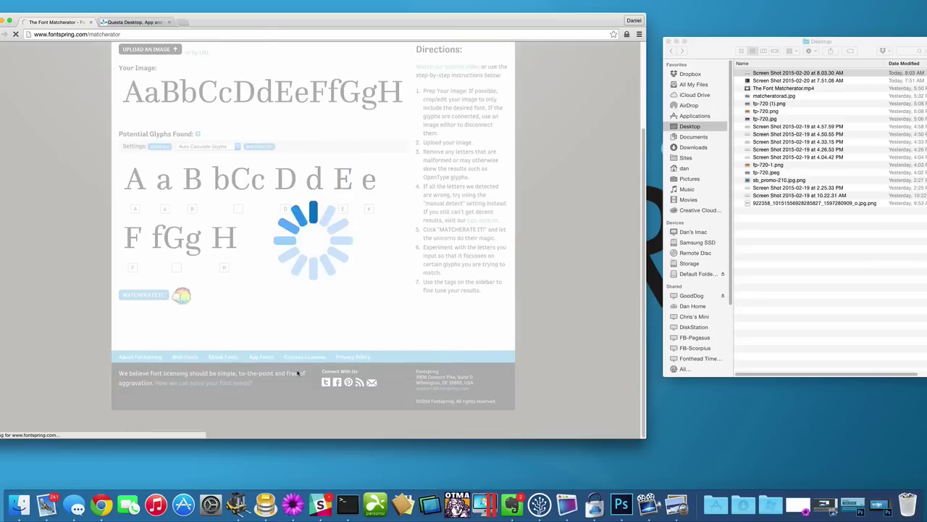
scroll(300, 373, "down", 5)
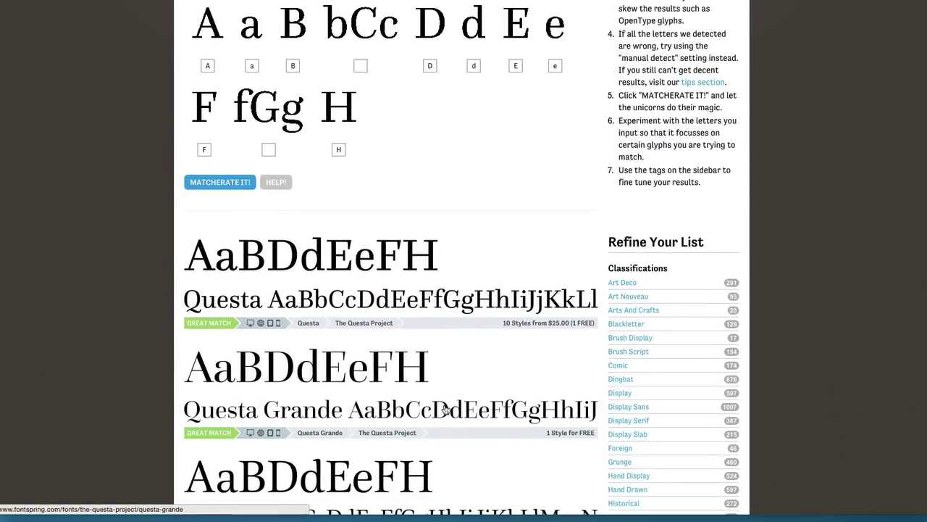
scroll(445, 410, "down", 1)
scroll(507, 372, "up", 5)
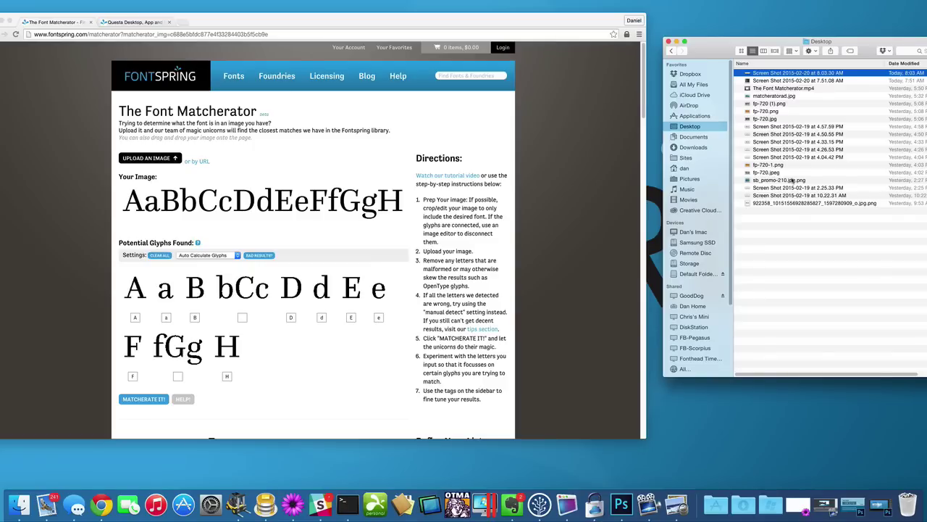
scroll(540, 210, "down", 2)
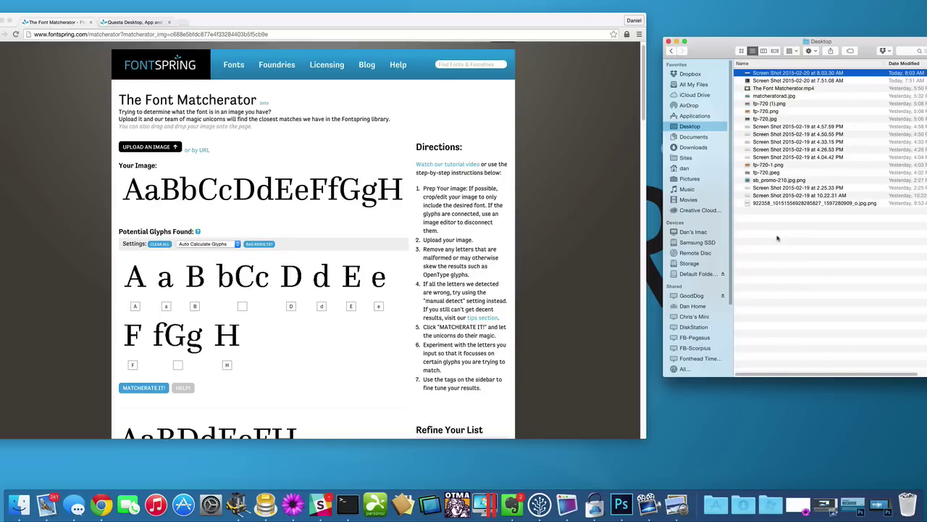
Preview and upload the original Bombshell sample screenshot
left_click(775, 188)
key("space")
key("space")
left_click_drag(775, 188, 201, 218)
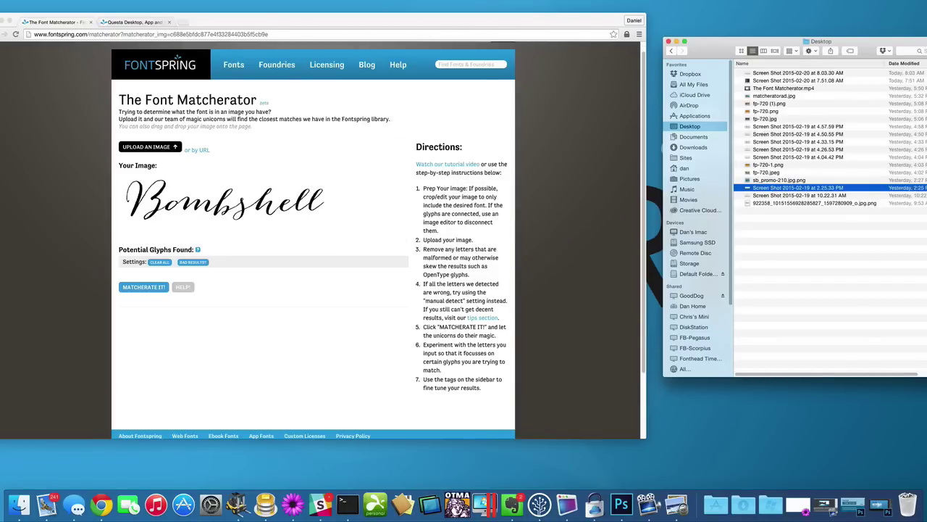
Upload the spaced-out Bombshe screenshot instead and label its glyphs o, m, b, s, h, e, B
left_click(881, 232)
left_click(805, 195)
key("space")
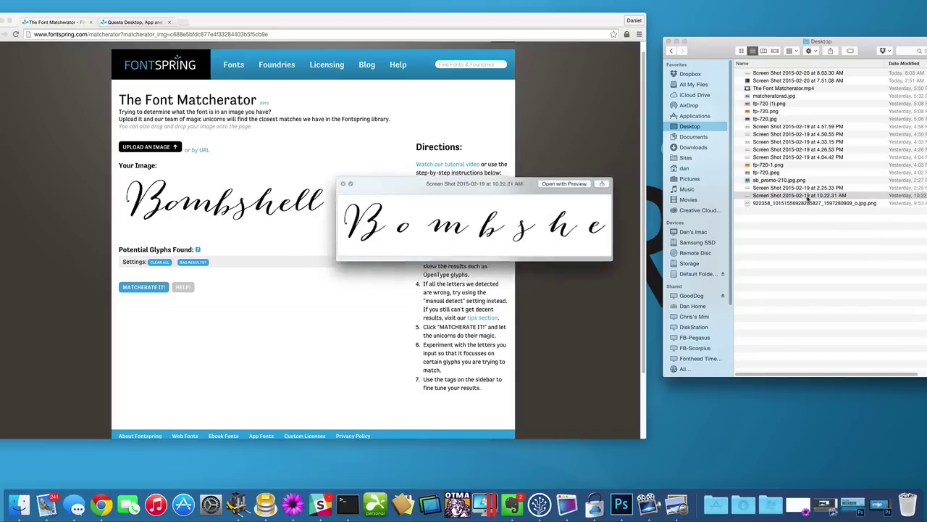
key("space")
key("space")
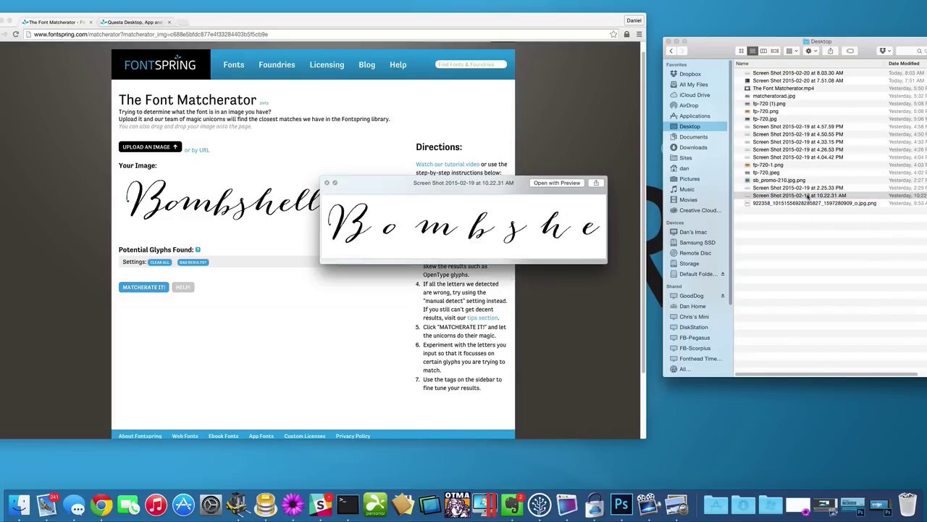
key("space")
left_click_drag(804, 196, 271, 204)
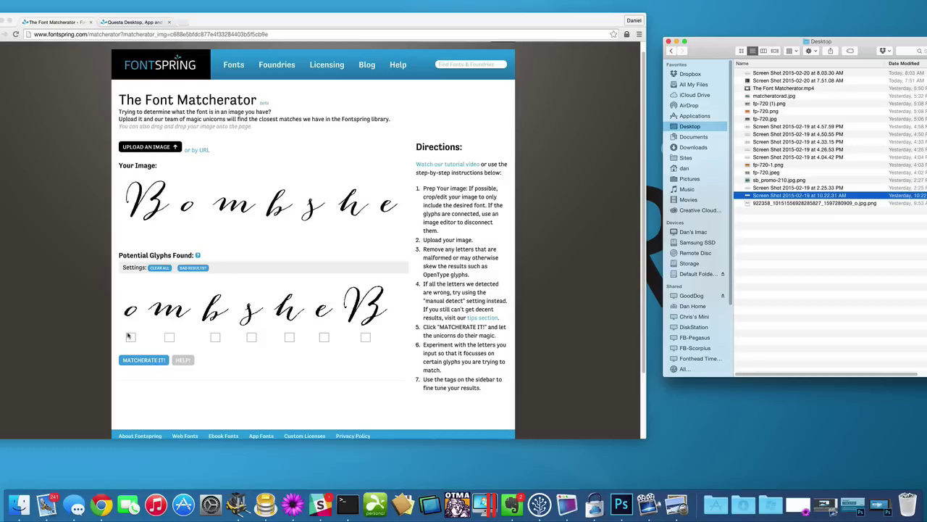
left_click(131, 336)
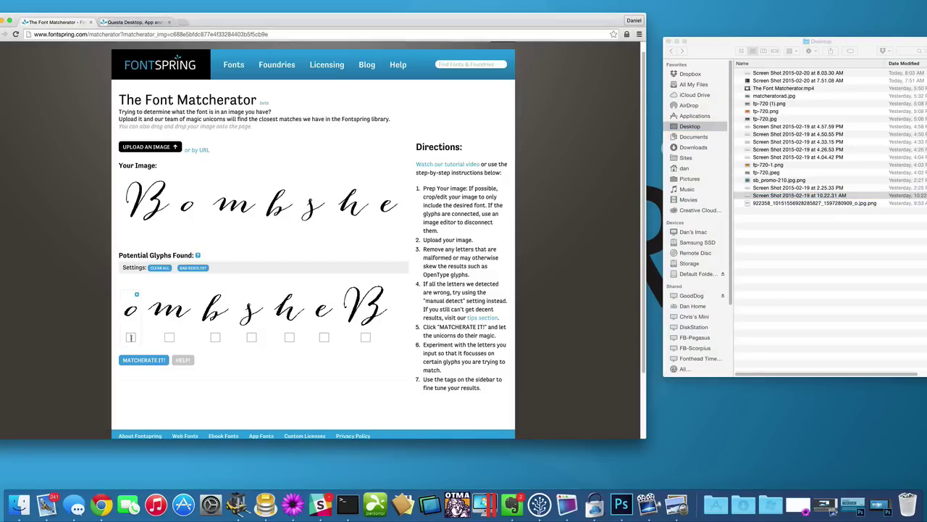
type("o")
type("m")
type("b")
type("sh")
type("e")
type("B")
Match the labelled Bombshe glyphs and scroll through the results
left_click(135, 362)
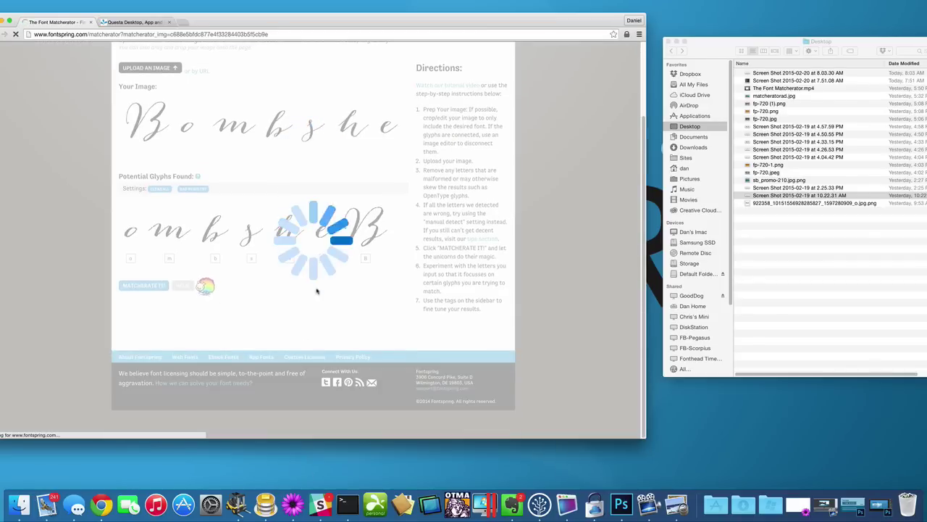
scroll(319, 303, "down", 7)
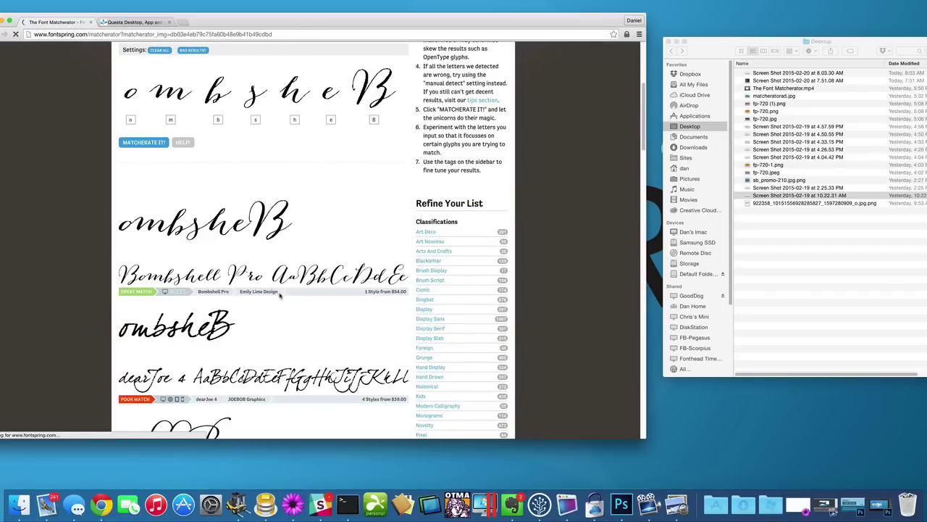
scroll(281, 297, "down", 1)
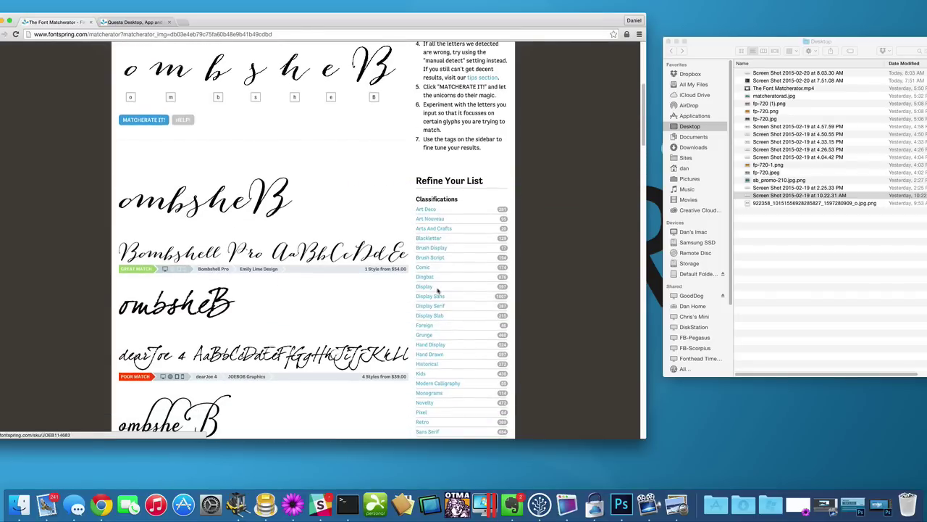
scroll(439, 294, "down", 2)
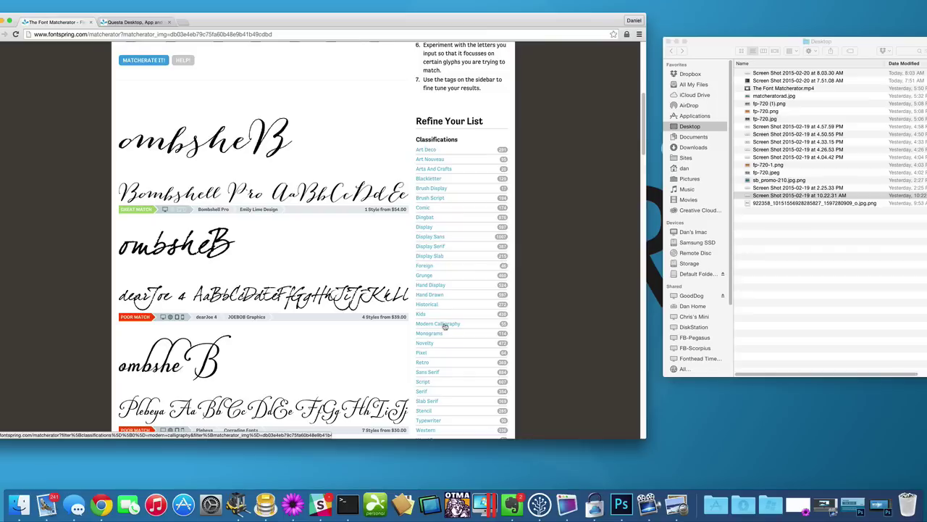
scroll(439, 376, "down", 1)
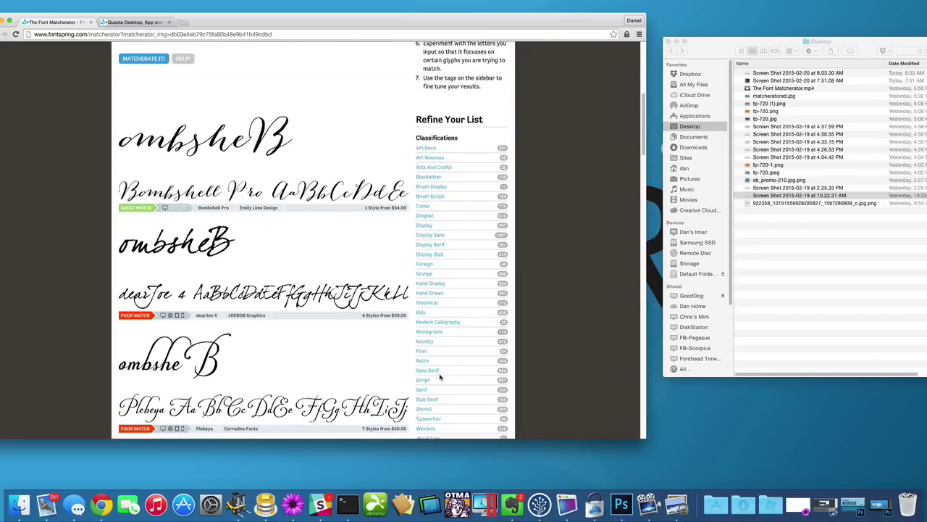
scroll(440, 376, "down", 4)
scroll(439, 376, "up", 2)
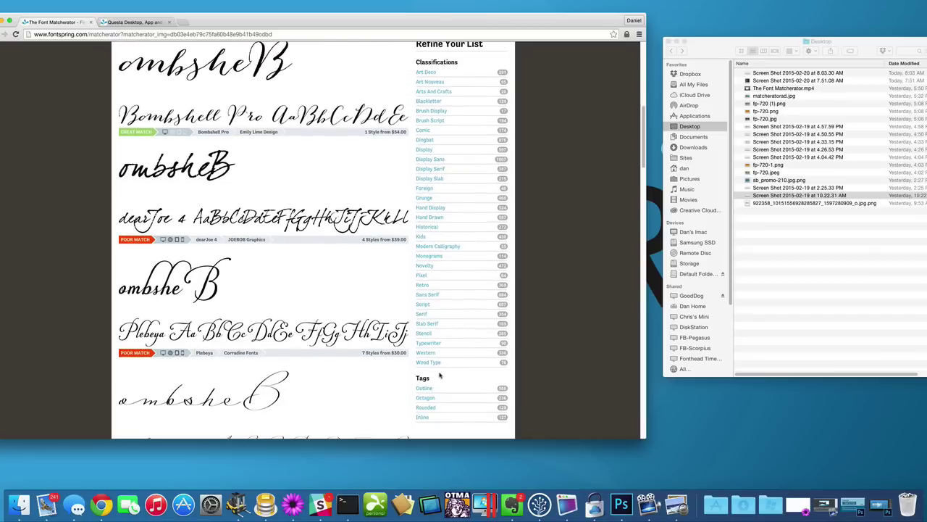
Refine the results to Modern Calligraphy, showing Bombshell Pro as the great match
left_click(436, 248)
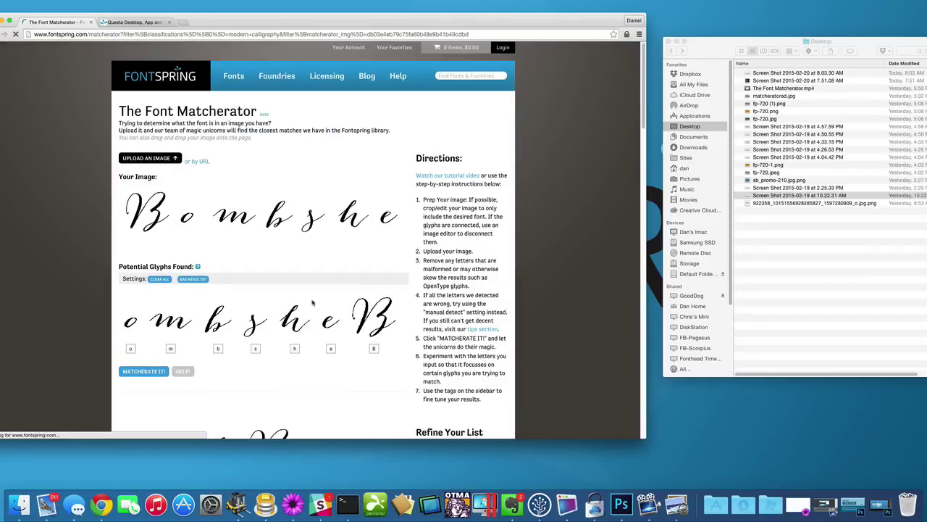
scroll(312, 302, "down", 5)
scroll(312, 303, "down", 3)
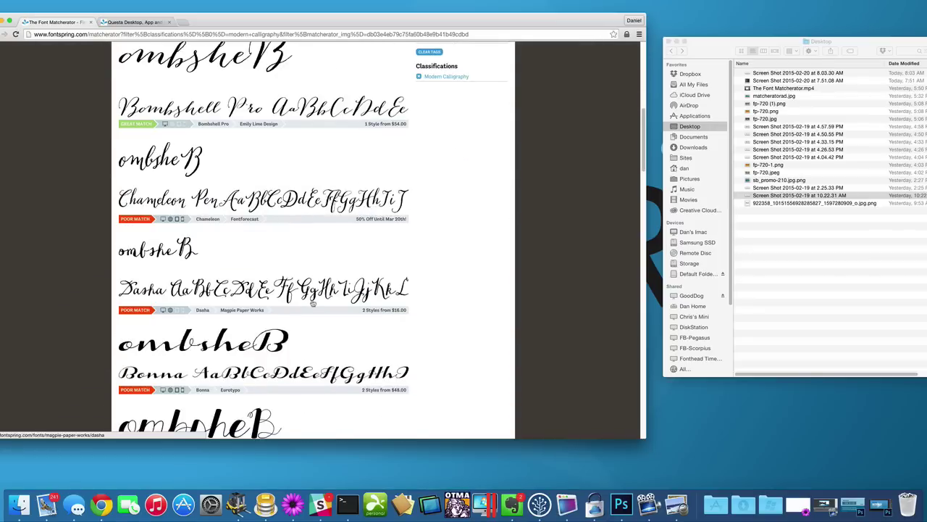
scroll(313, 303, "down", 2)
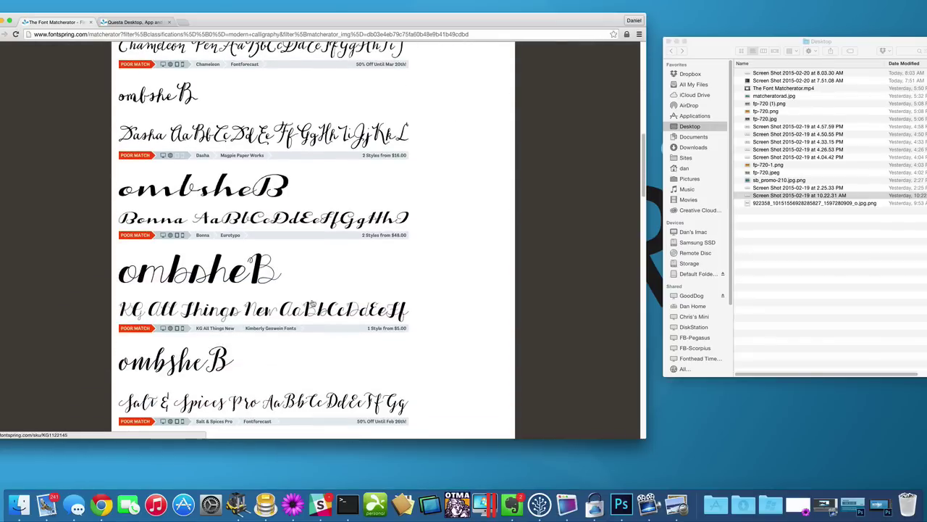
scroll(312, 304, "down", 1)
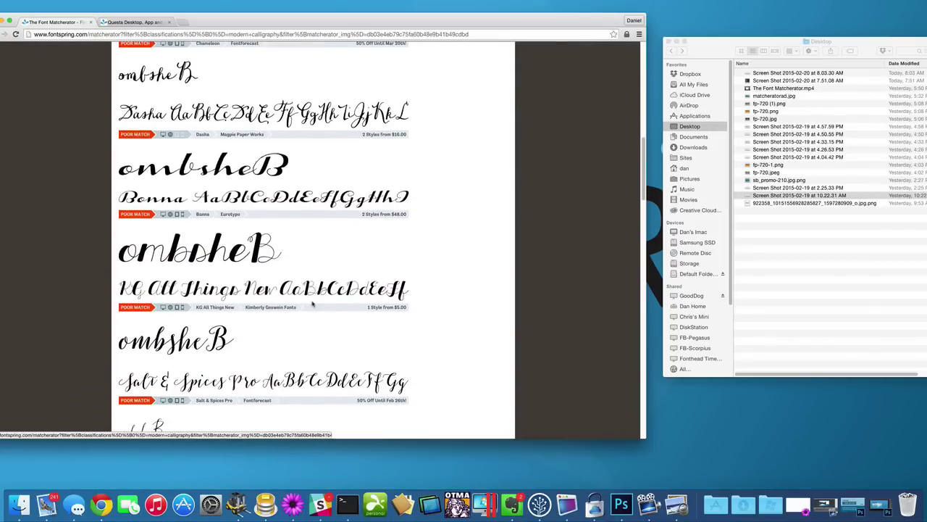
scroll(312, 303, "up", 5)
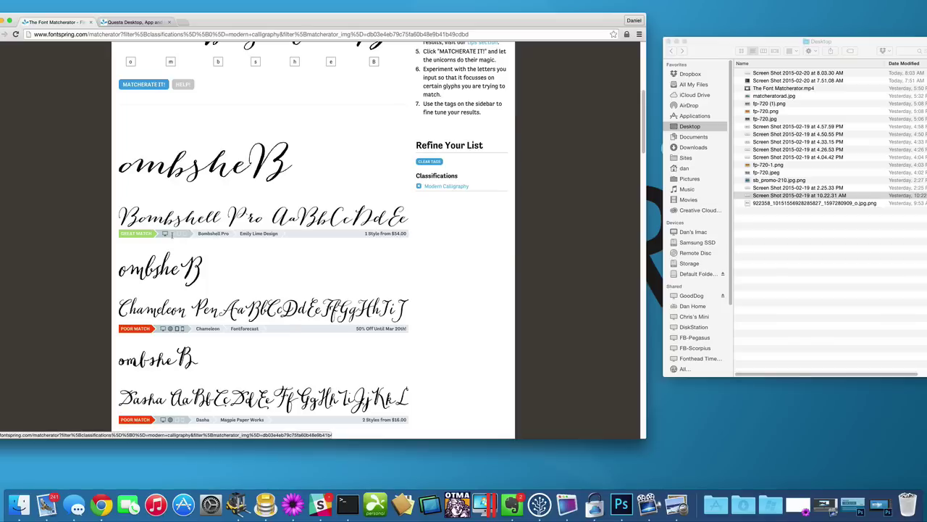
scroll(191, 292, "down", 1)
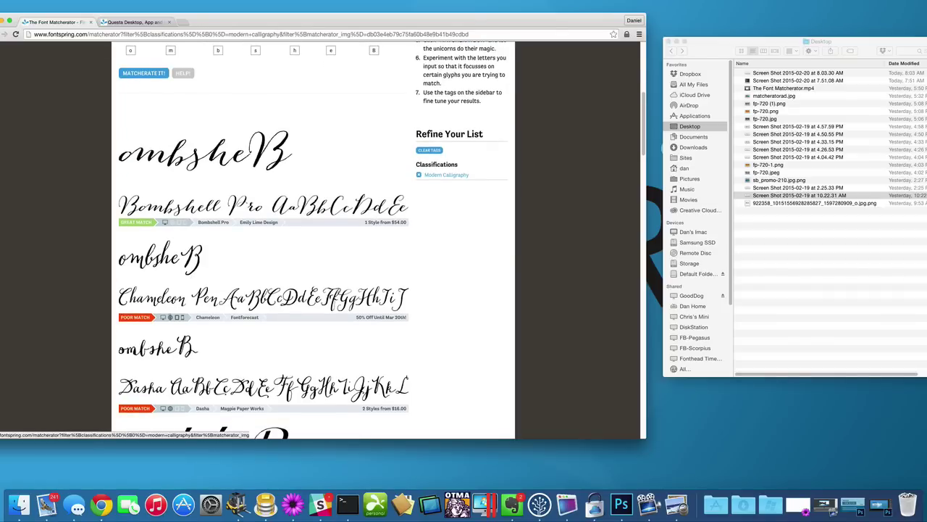
scroll(168, 324, "down", 5)
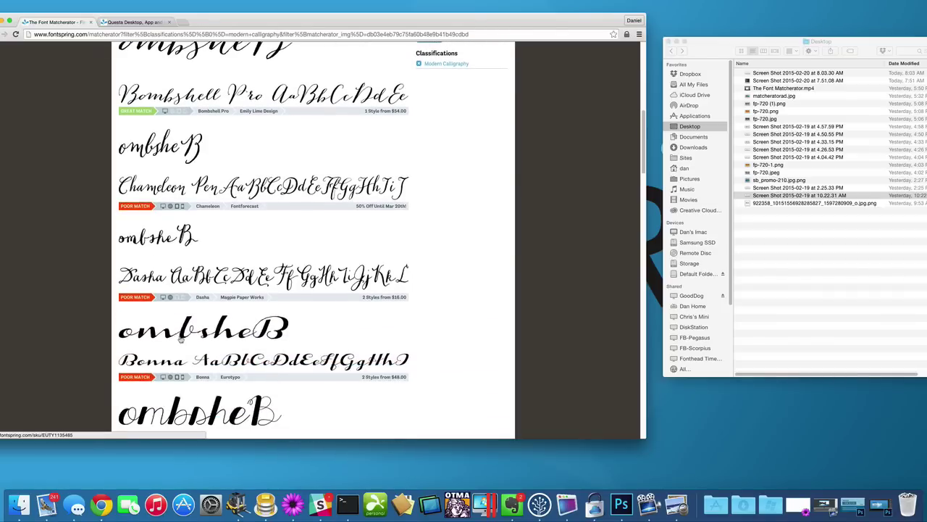
scroll(181, 344, "up", 12)
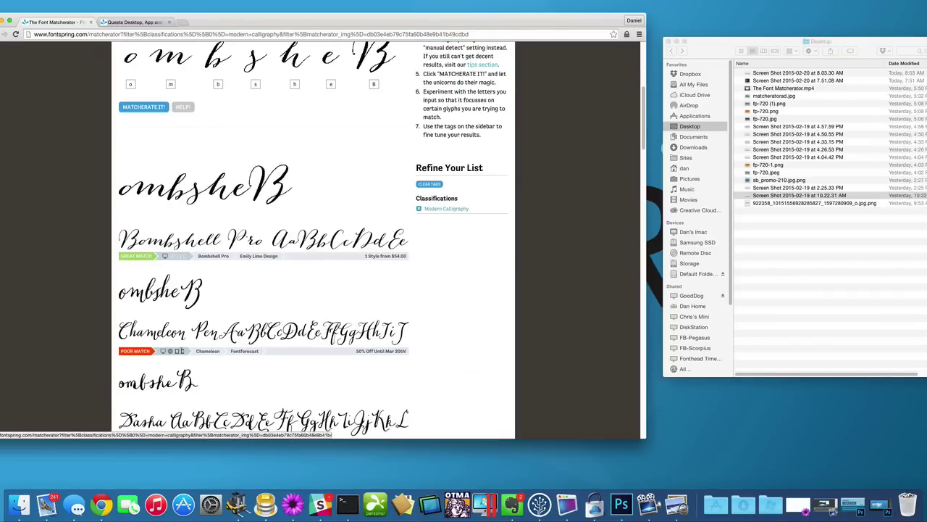
scroll(181, 353, "up", 1)
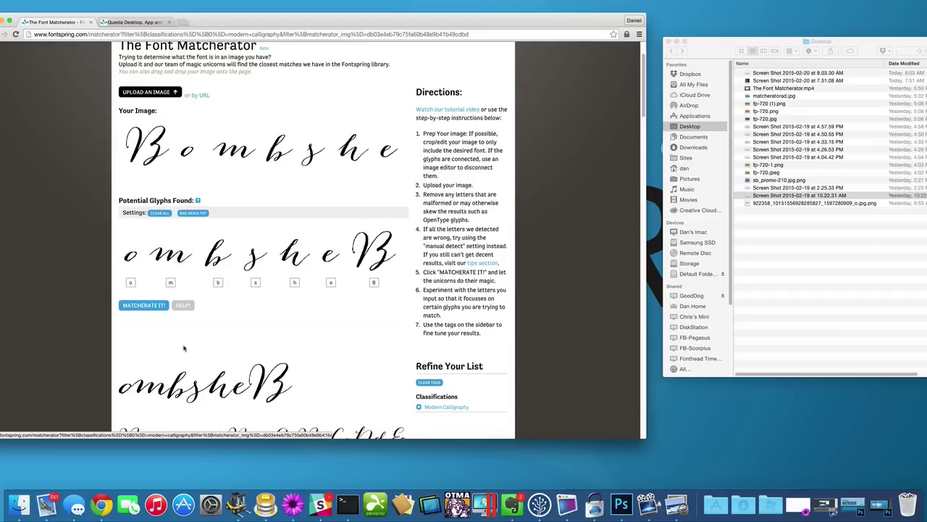
Select fp-720-1.png in Finder and Quick Look the LULO Juicy Layers image, then close it
left_click(757, 282)
left_click(764, 167)
key("space")
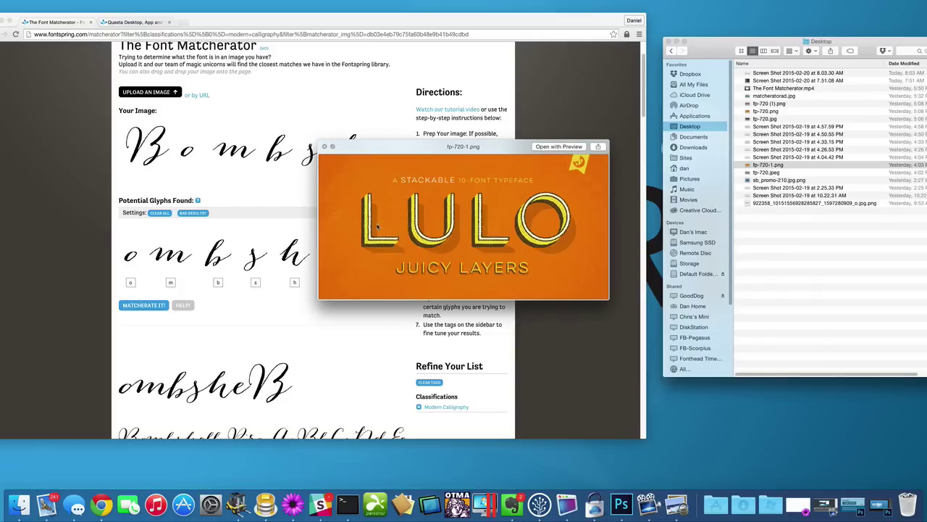
left_click(325, 147)
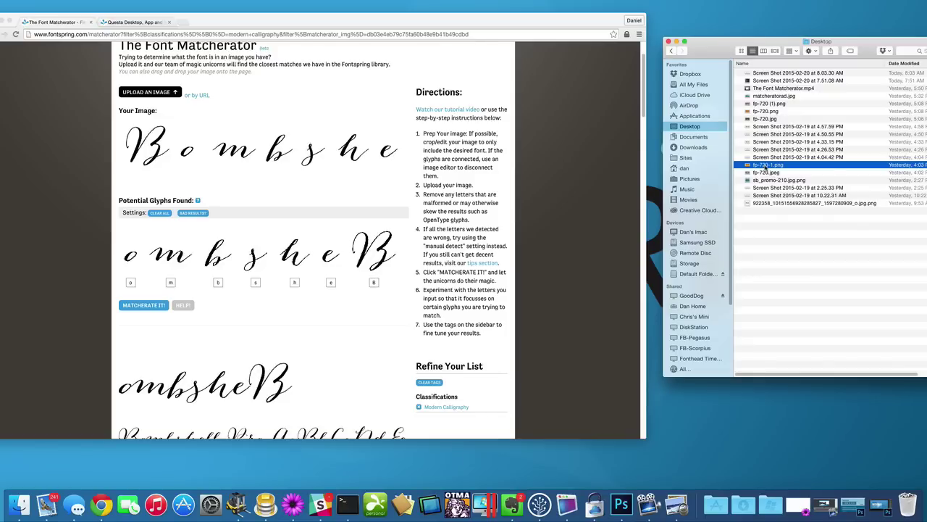
Upload the LULO Juicy Layers image and label its glyphs J, U, I, C, Y
left_click_drag(766, 168, 227, 206)
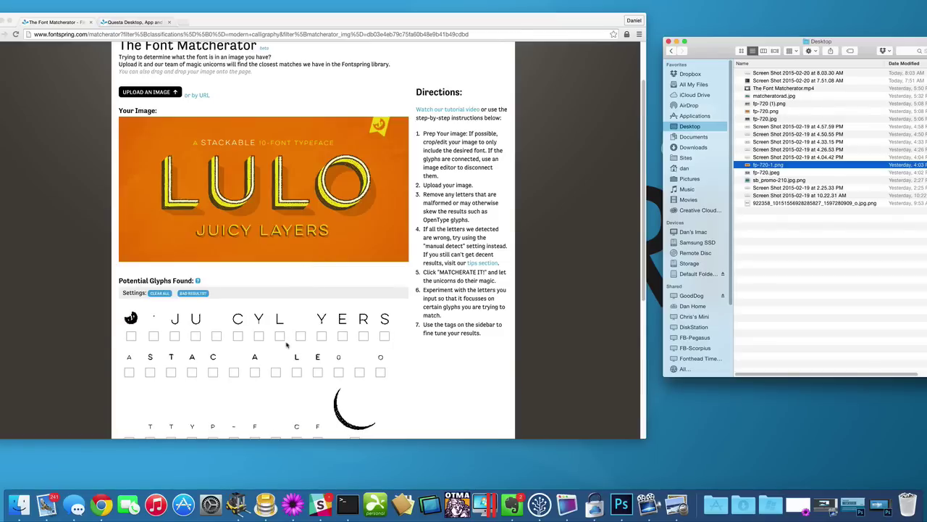
scroll(262, 294, "down", 3)
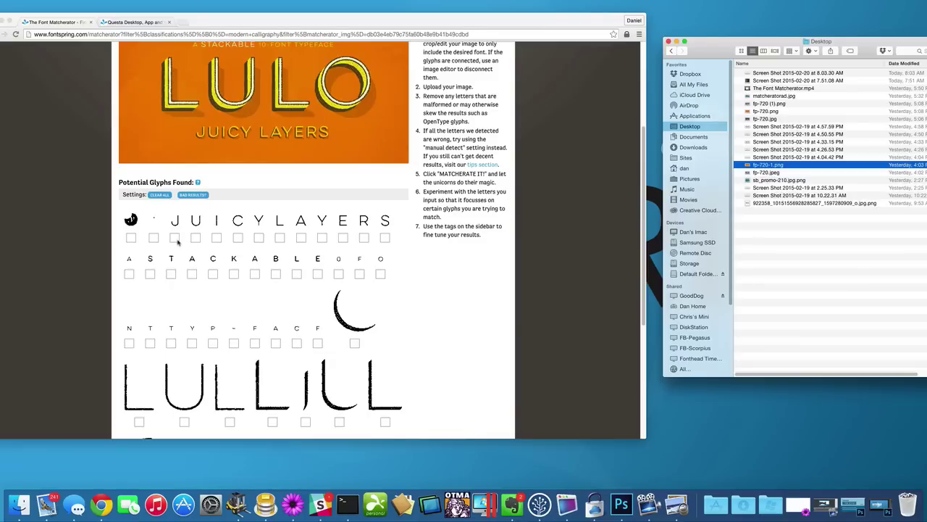
left_click(176, 238)
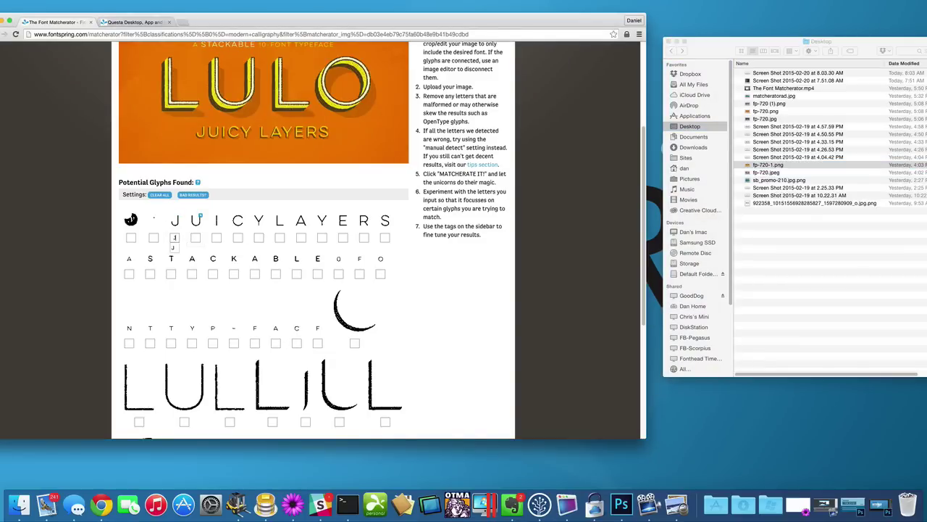
type("U")
type("IC")
type("Y")
Submit the J, U, I, C, Y glyphs to get Lulo as a great match, then preview fp-720-1.png
scroll(406, 231, "down", 2)
key("Return")
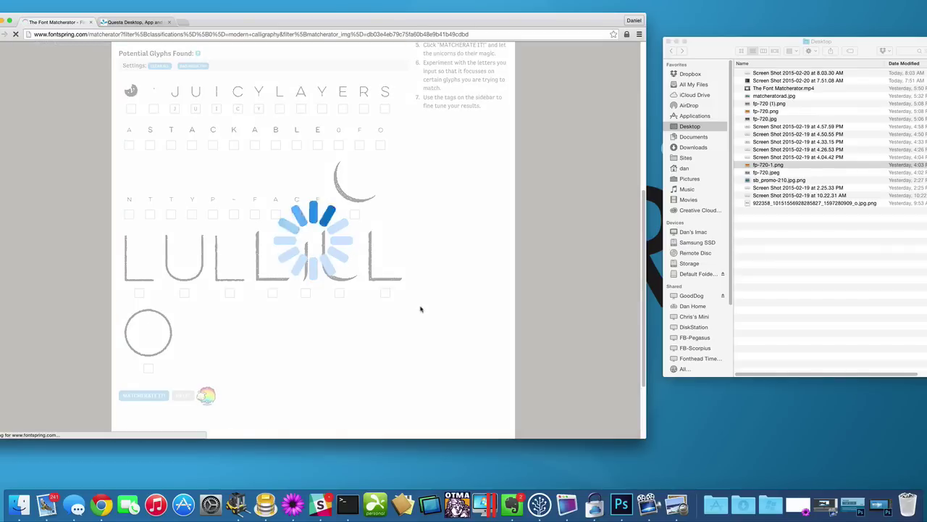
scroll(421, 309, "down", 10)
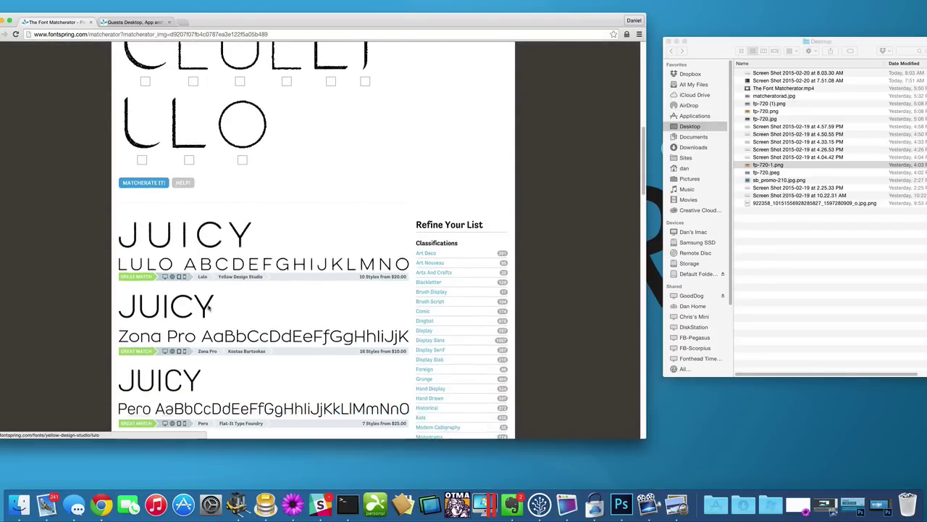
scroll(210, 308, "up", 5)
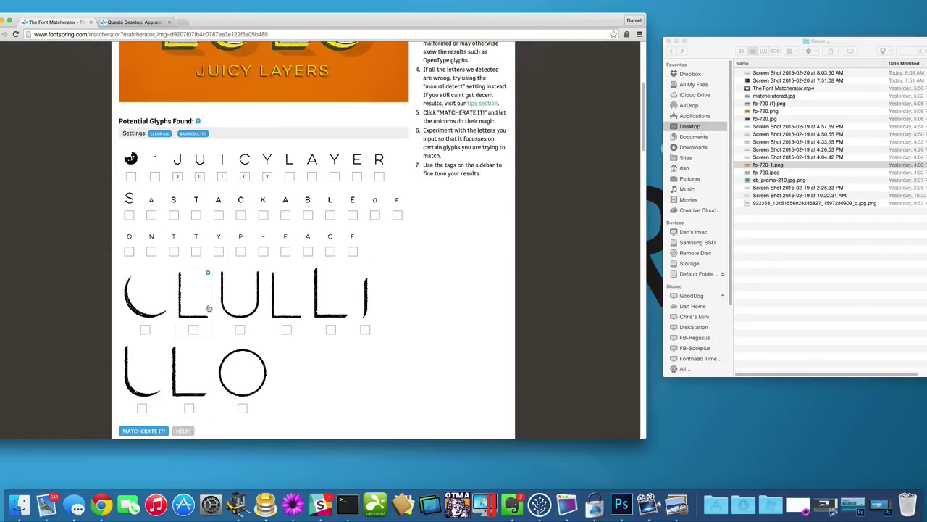
left_click(767, 162)
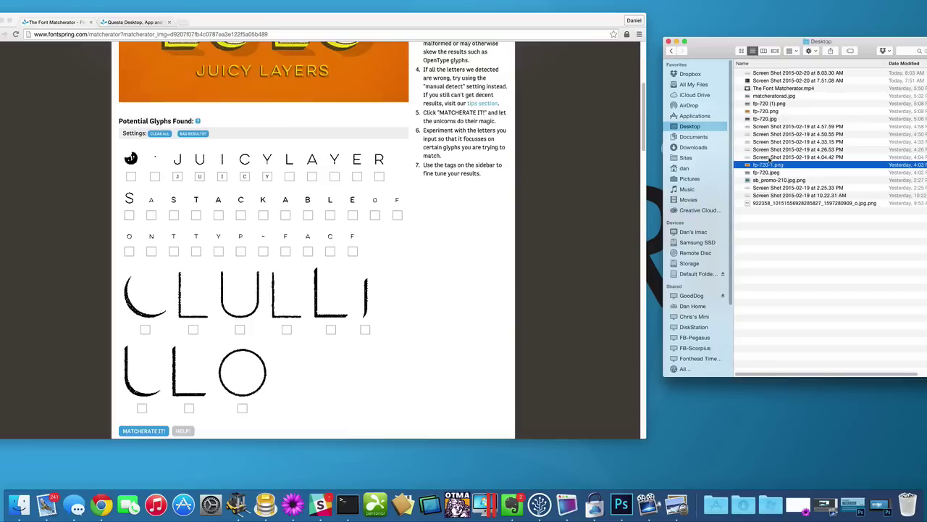
key("space")
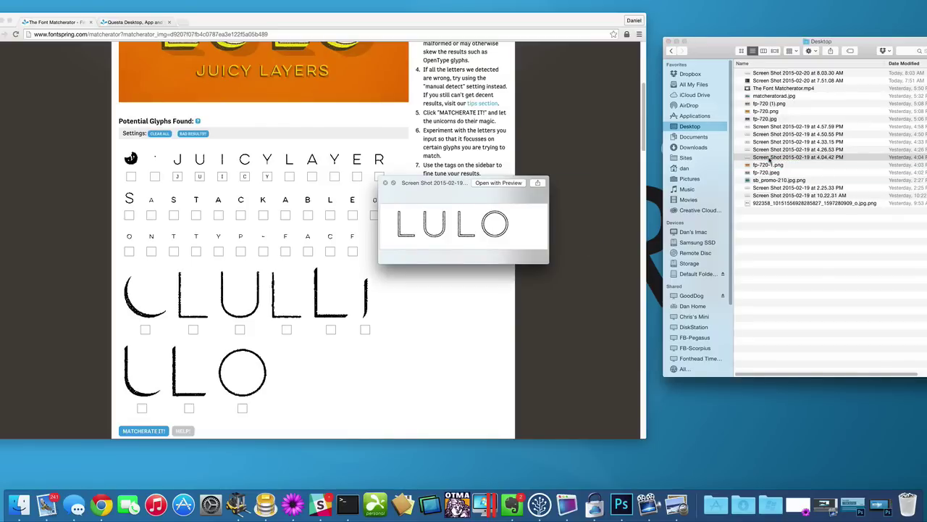
Upload the outline LULO screenshot, discard its O glyph, and match on L, U, L
key("space")
scroll(539, 192, "up", 5)
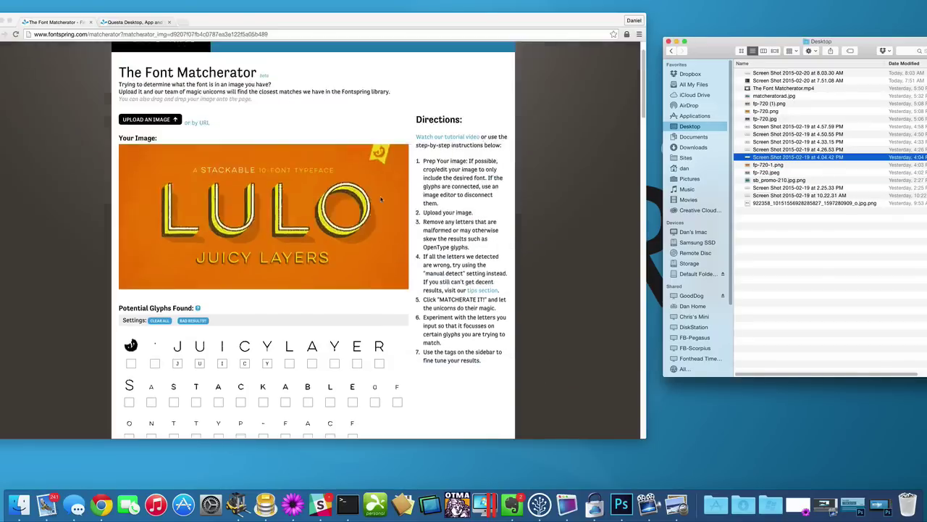
left_click_drag(760, 162, 428, 271)
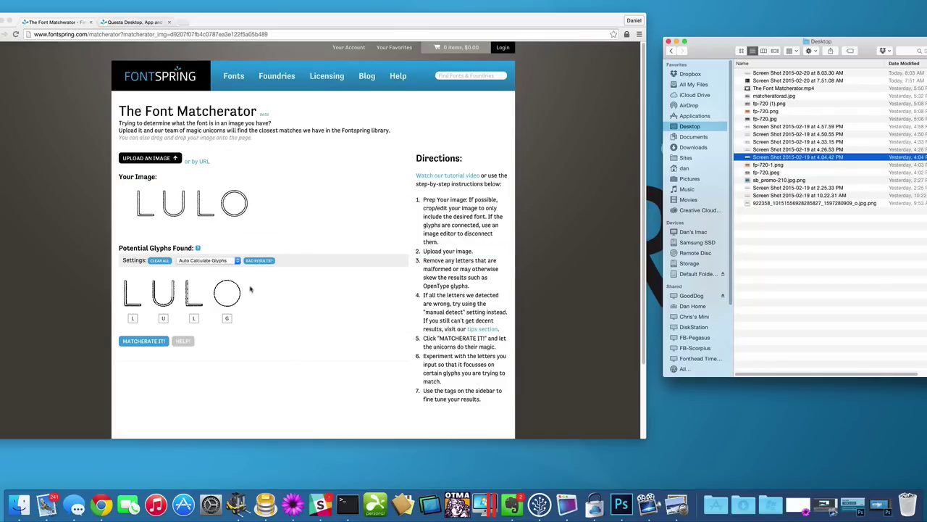
left_click(252, 290)
left_click(239, 281)
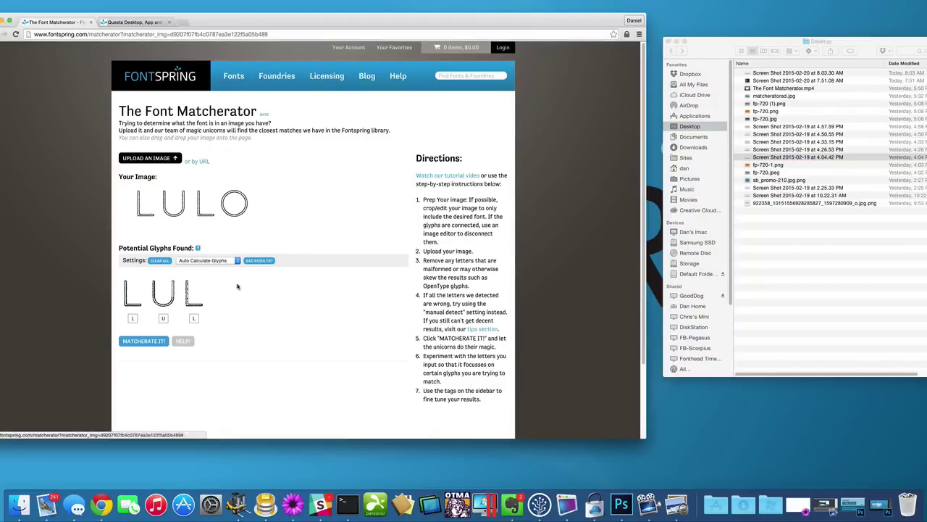
left_click(150, 343)
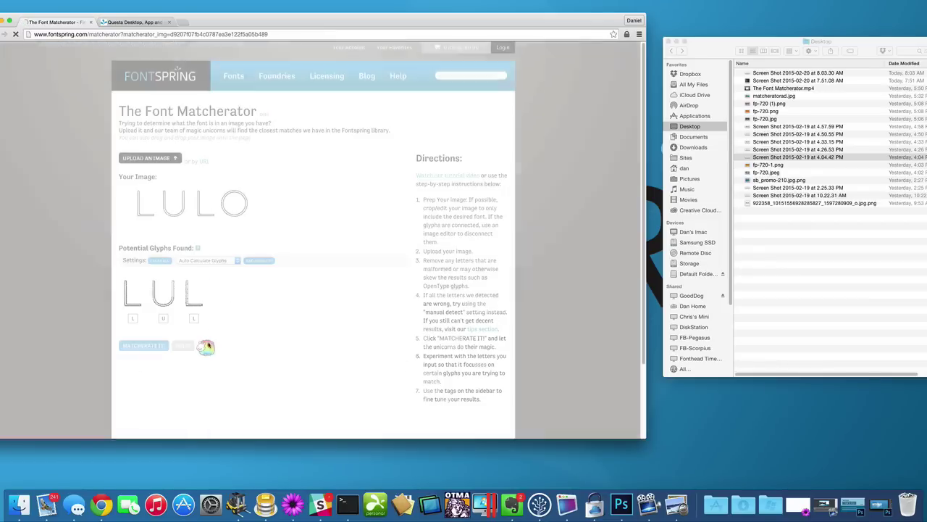
Filter the matches by the Outline tag, bringing Lulo and Lulo Clean to the top
scroll(319, 355, "down", 5)
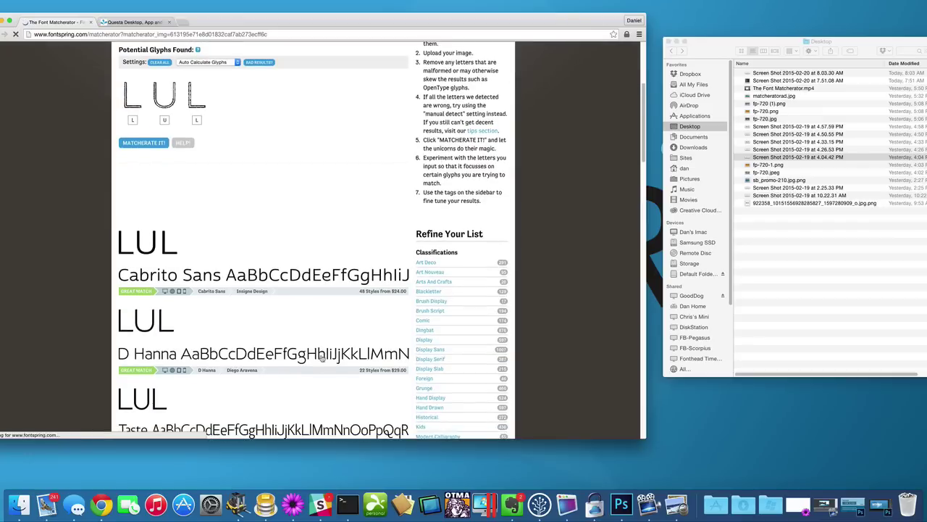
scroll(322, 359, "down", 2)
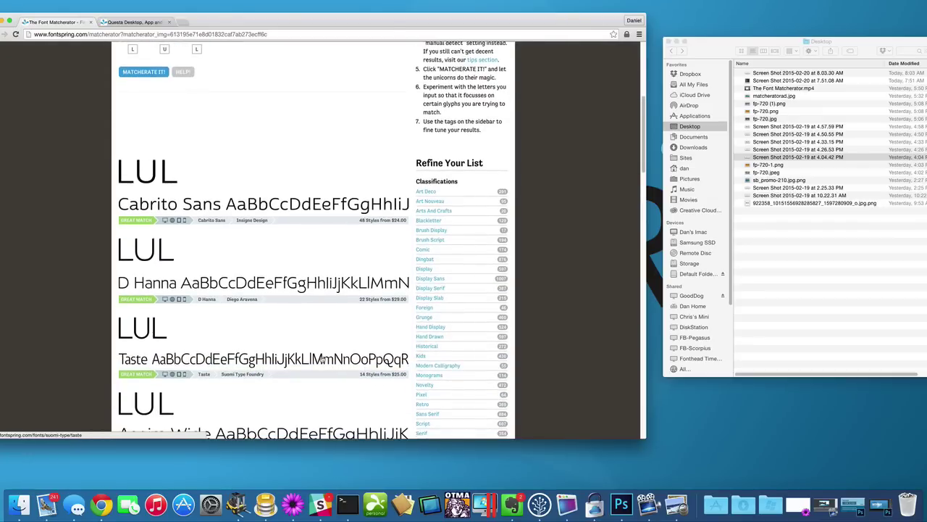
scroll(322, 359, "down", 4)
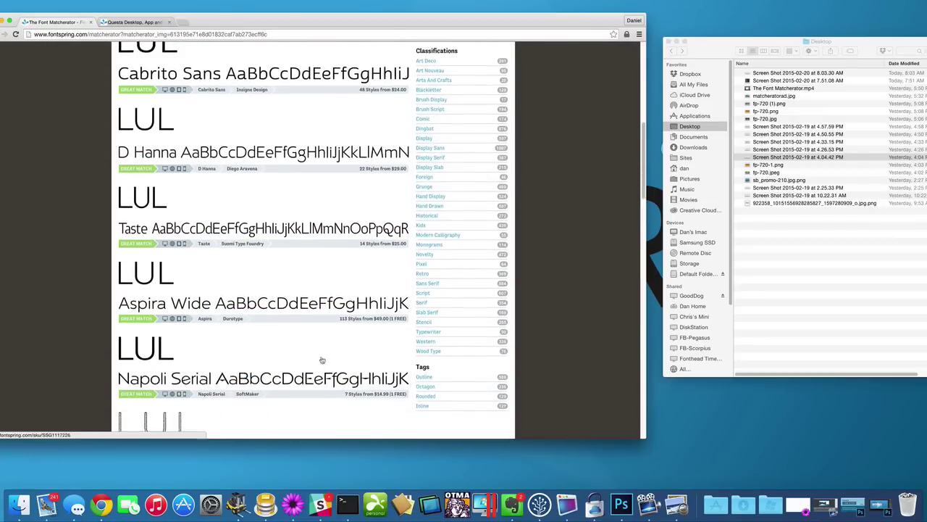
scroll(322, 360, "down", 1)
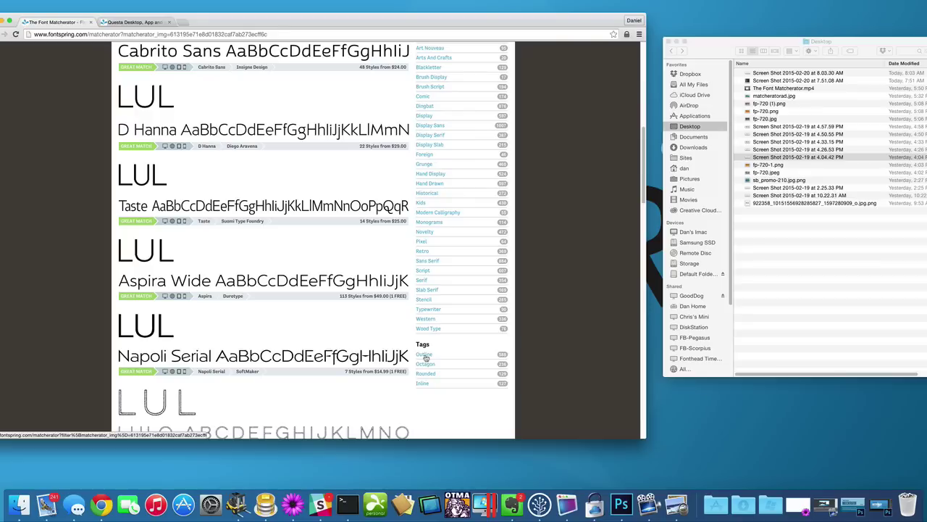
scroll(326, 358, "down", 2)
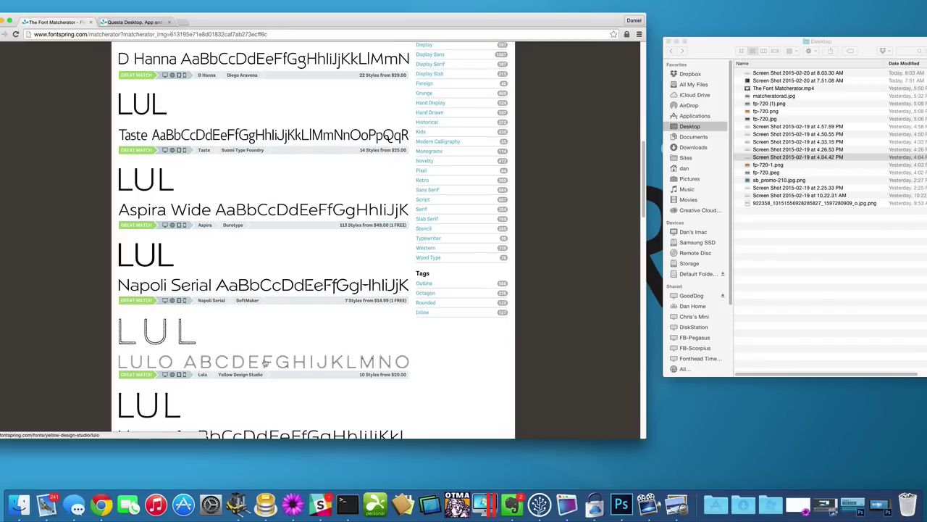
left_click(423, 285)
scroll(316, 332, "down", 3)
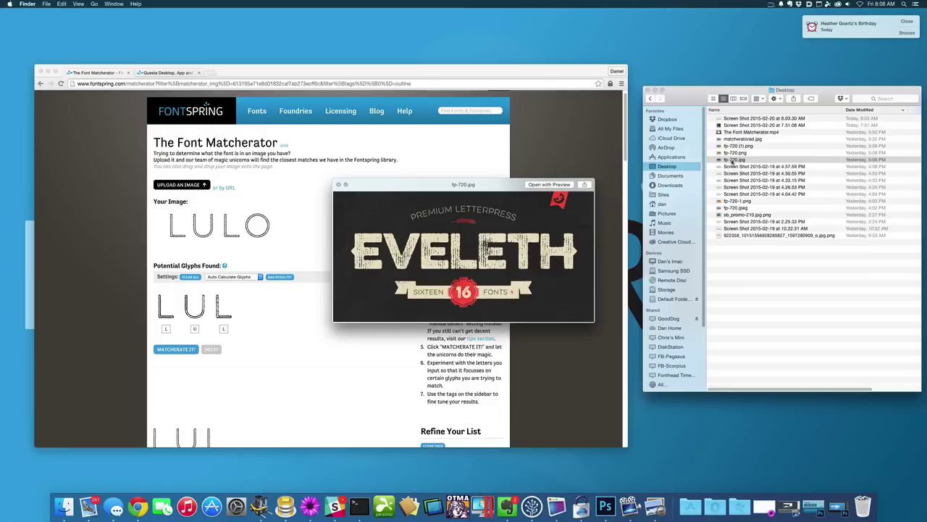
Preview fp-720.png, then upload the 922358 'Best of Couture' magazine page image as the sample
left_click(733, 160)
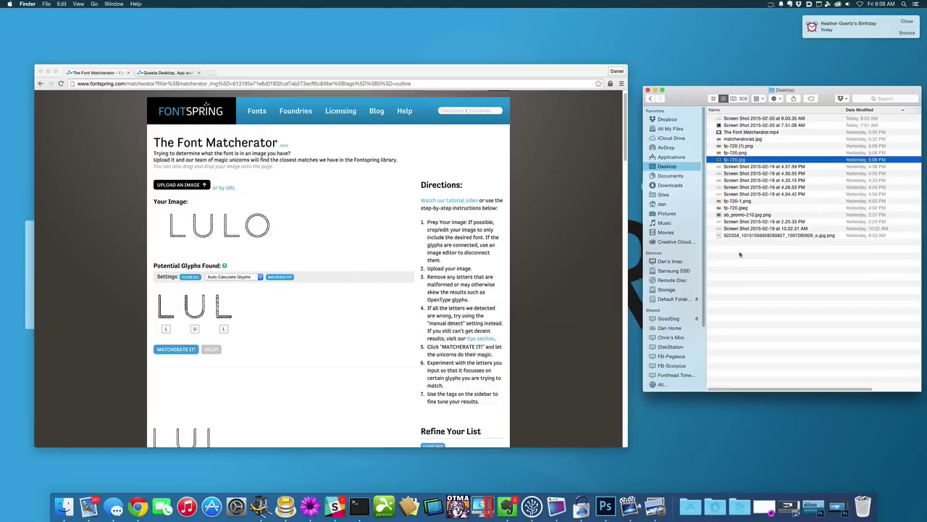
left_click(735, 153)
key("space")
key("space")
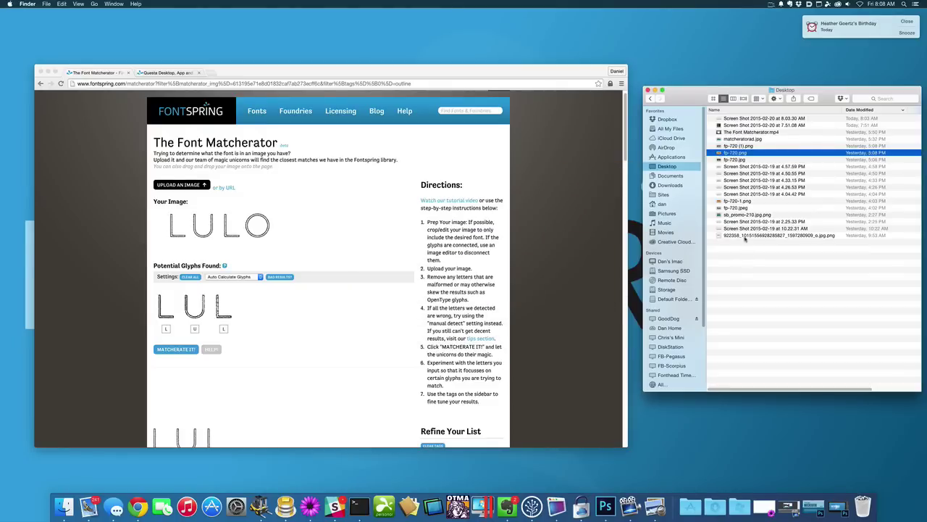
left_click(746, 236)
left_click_drag(740, 239, 217, 242)
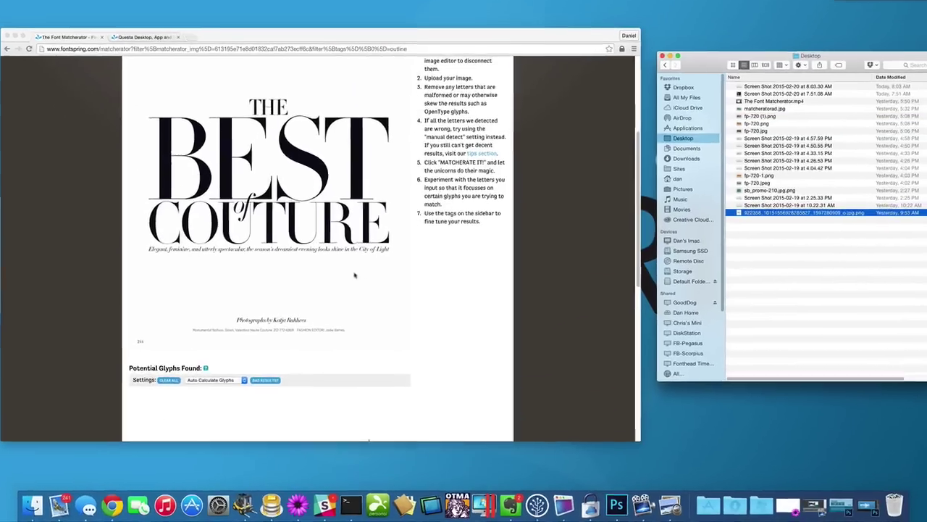
scroll(247, 304, "down", 4)
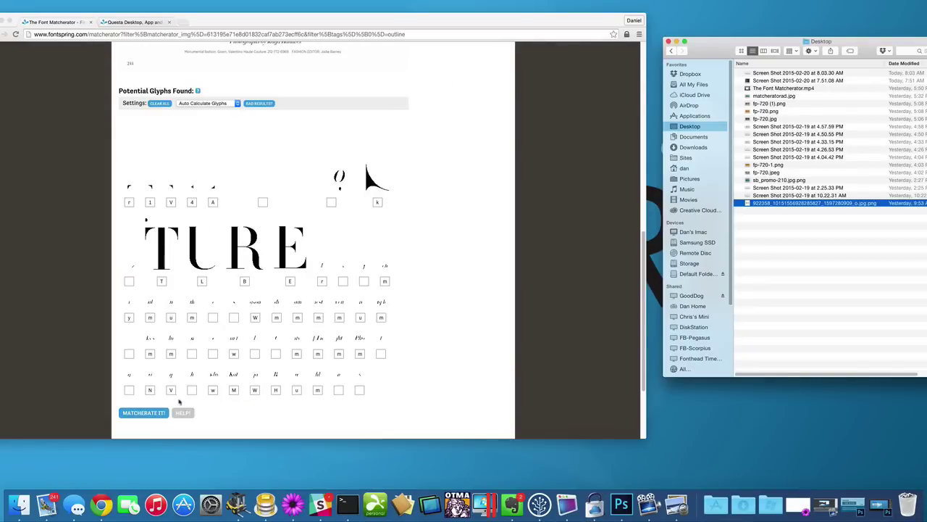
scroll(305, 309, "up", 5)
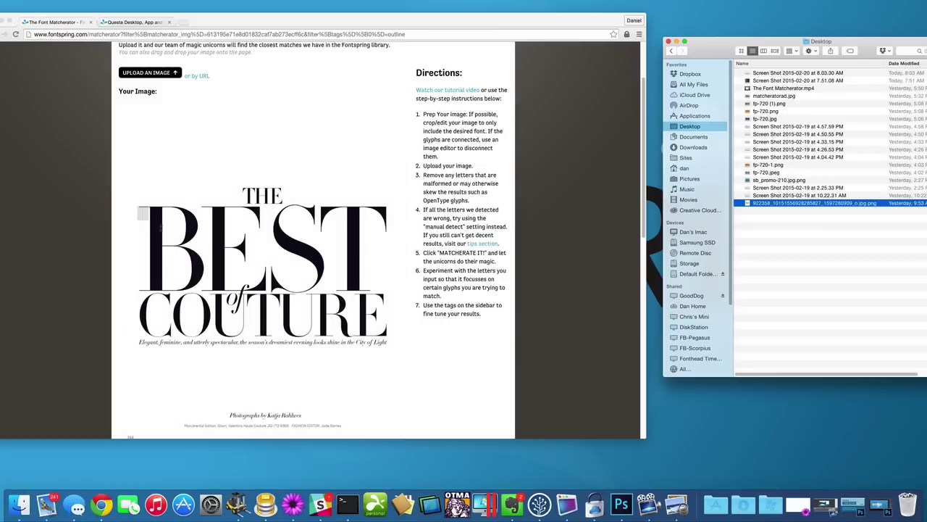
Screenshot just the word BEST and upload that screenshot as the sample
left_click_drag(138, 205, 389, 295)
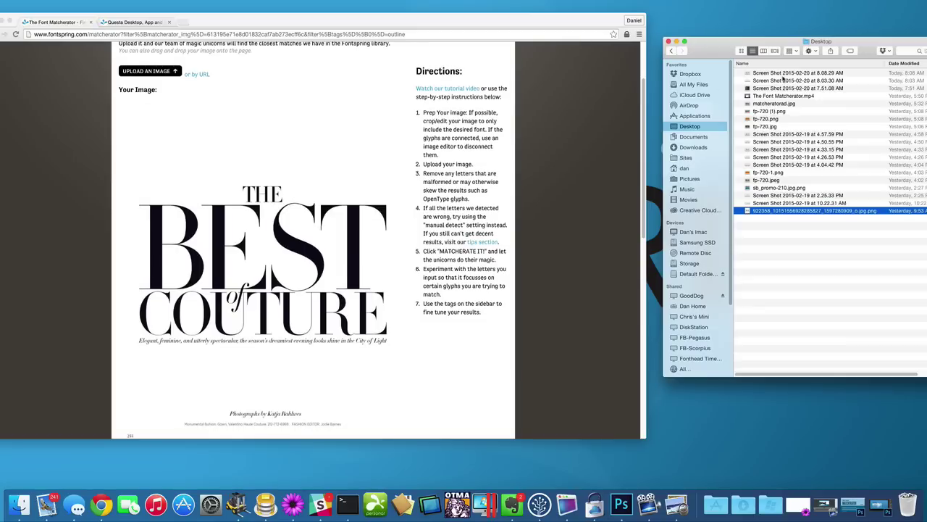
left_click(792, 74)
left_click_drag(792, 74, 260, 250)
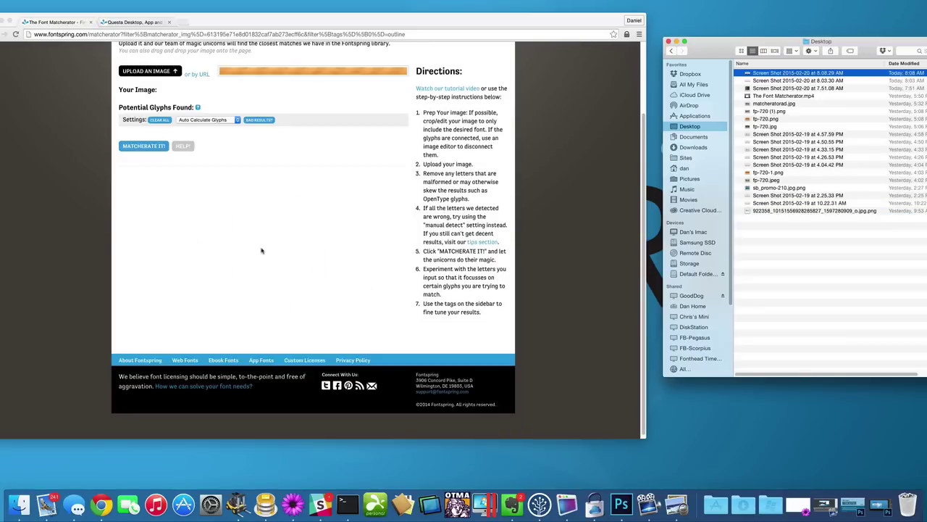
scroll(295, 254, "down", 3)
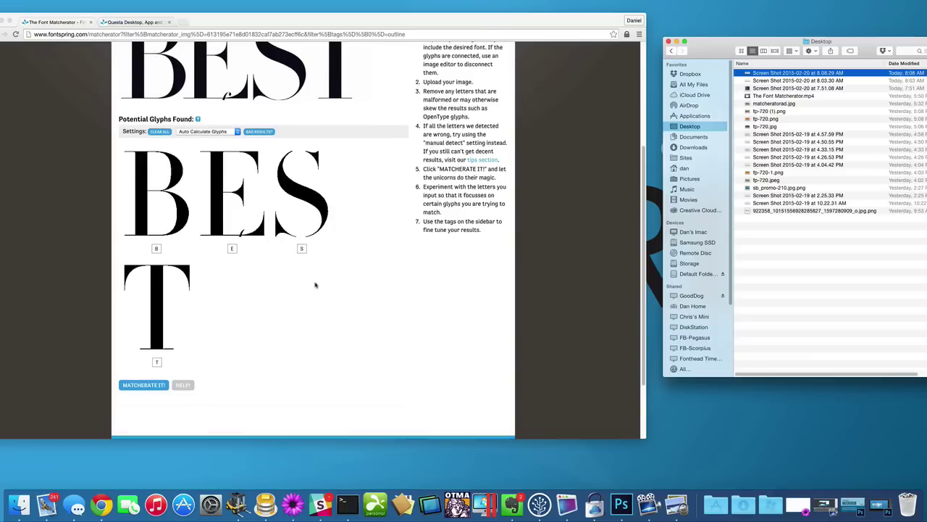
Run the match on the B, S and T glyphs, then upload the last desktop image as a new sample
left_click(243, 245)
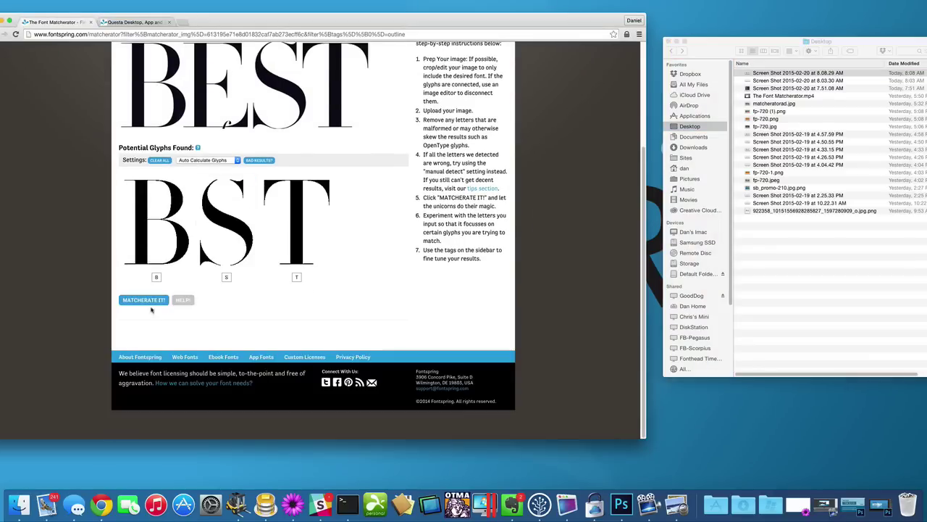
left_click(145, 304)
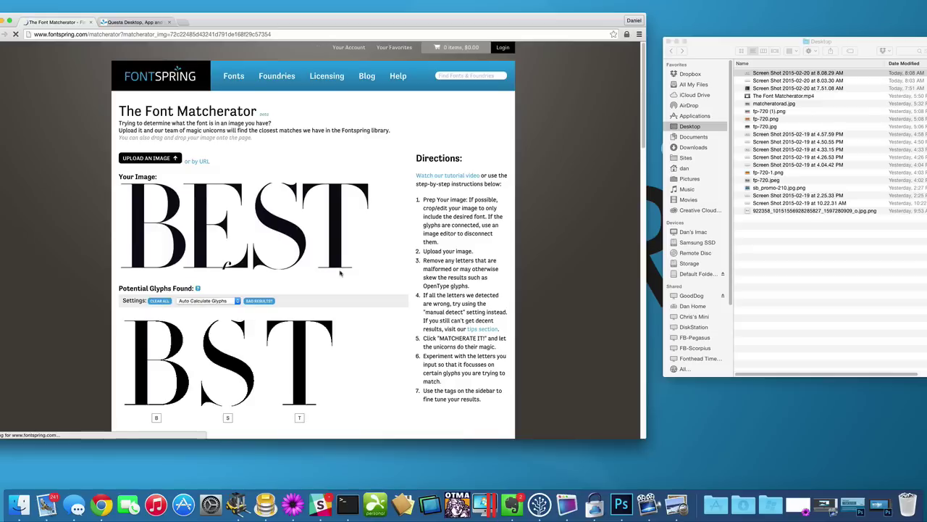
scroll(358, 281, "down", 4)
left_click(780, 221)
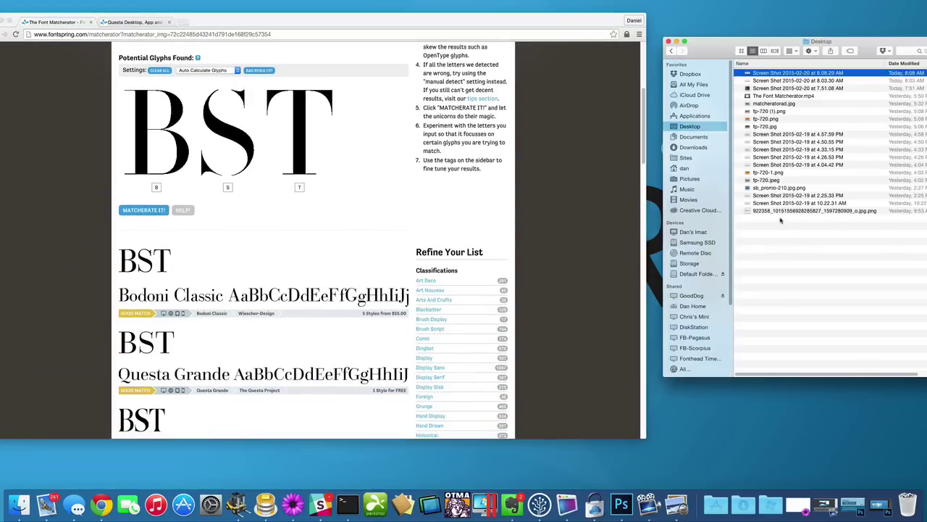
left_click_drag(782, 211, 281, 165)
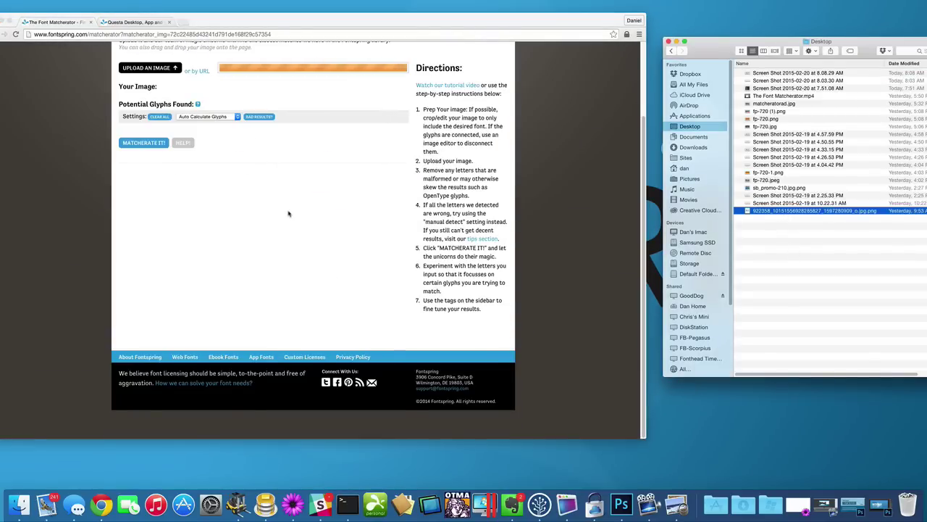
Run the match on the new BEST COUTURE sample and review the results
scroll(257, 319, "down", 15)
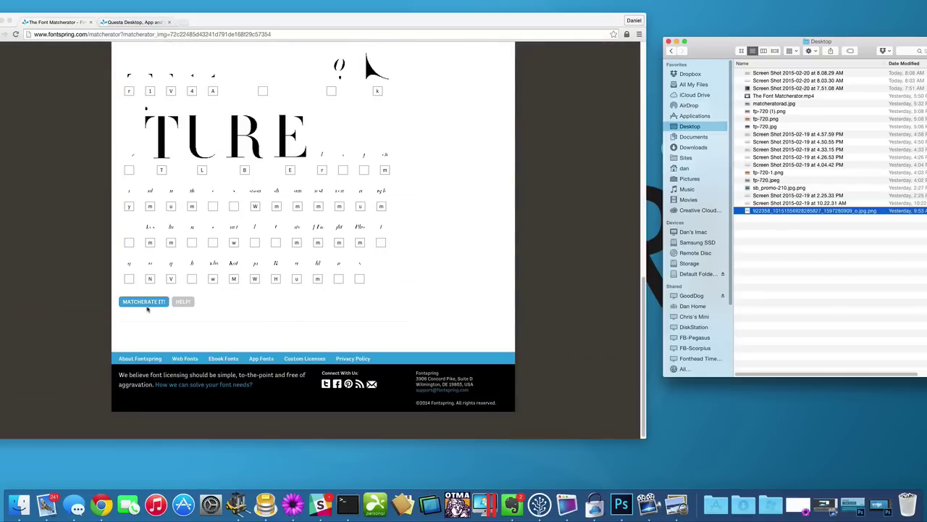
left_click(144, 302)
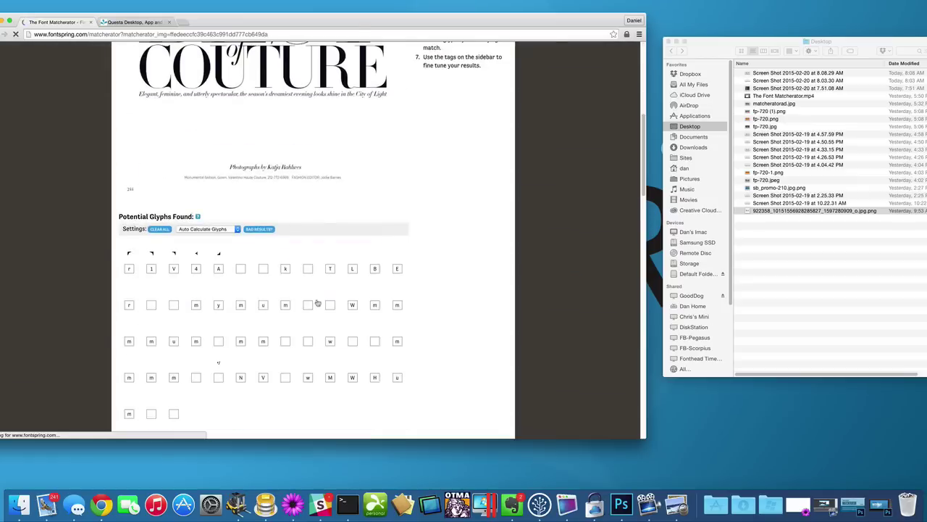
scroll(318, 304, "down", 10)
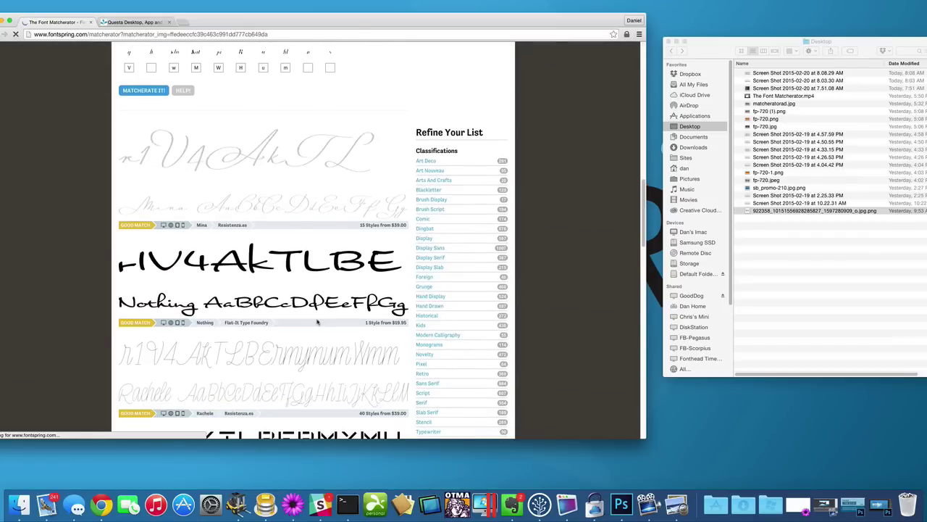
scroll(316, 322, "up", 4)
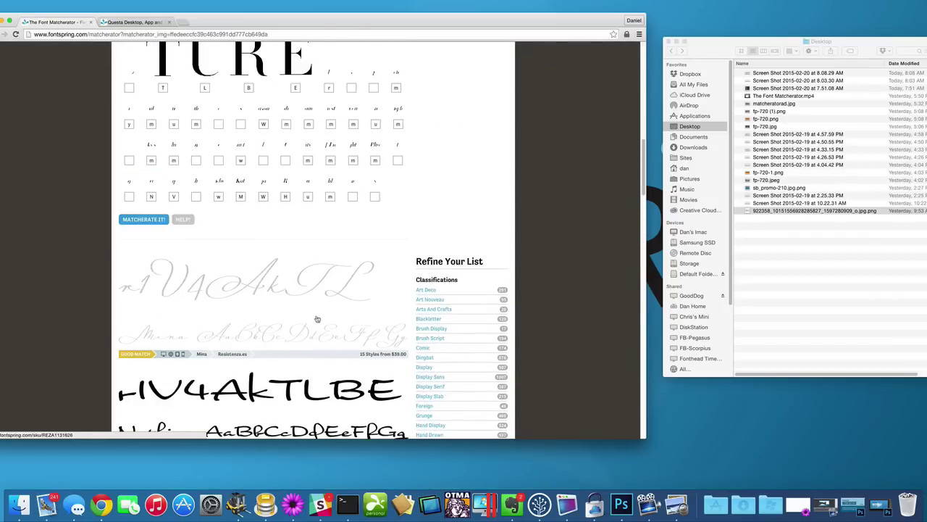
scroll(316, 318, "up", 7)
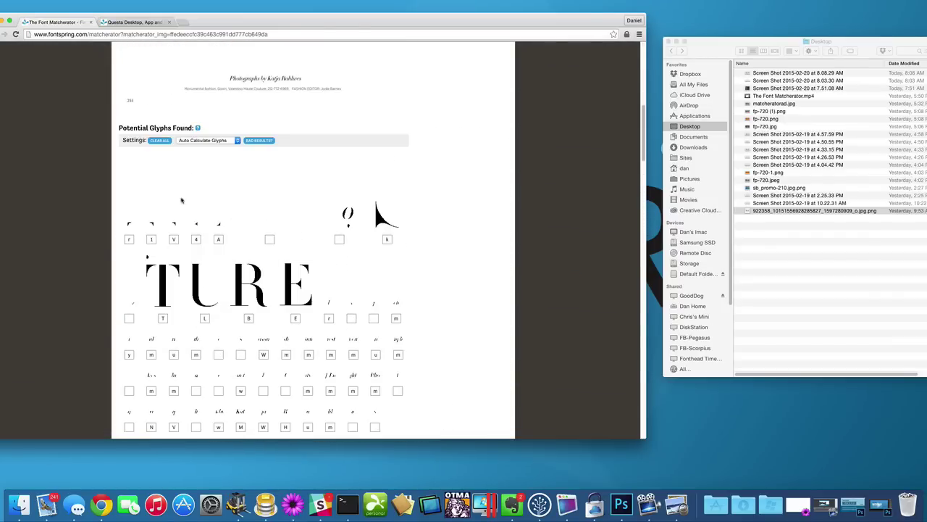
Clear all glyph labels, label T, R and E, and rerun the match for Bodoni Serial
left_click(159, 140)
left_click(162, 318)
type("T")
type("R")
type("E")
scroll(311, 337, "down", 4)
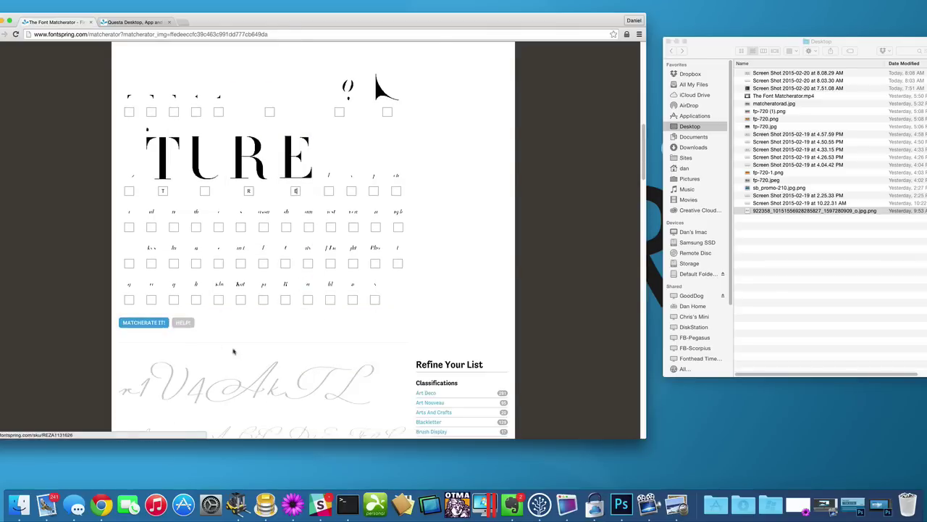
left_click(145, 323)
scroll(318, 312, "down", 5)
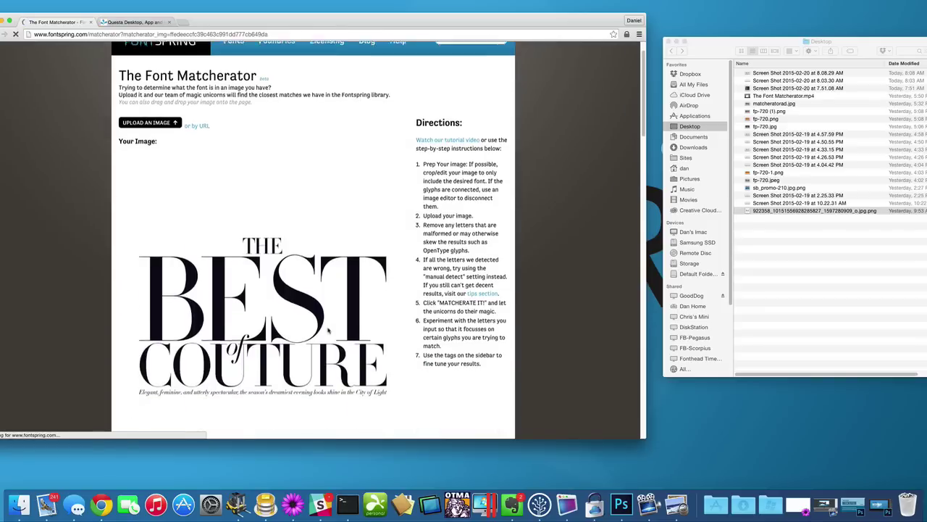
scroll(330, 332, "down", 10)
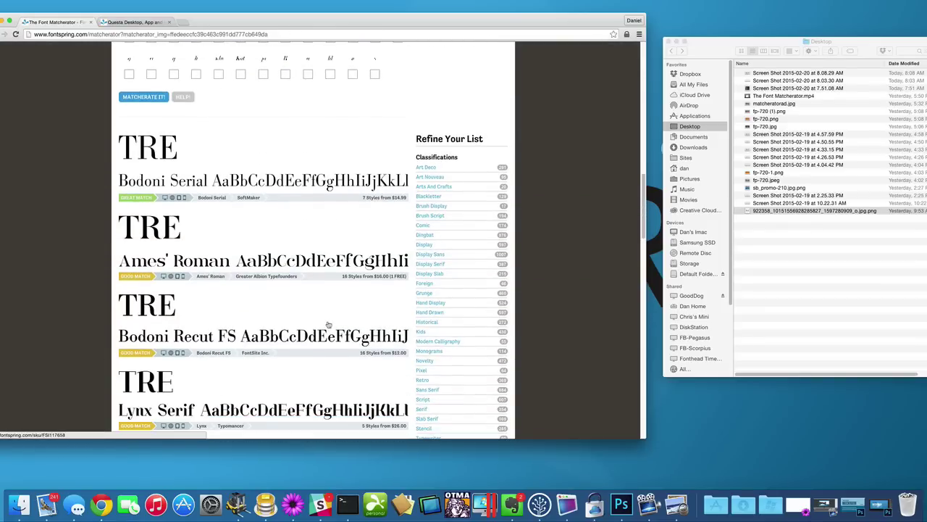
scroll(326, 319, "up", 8)
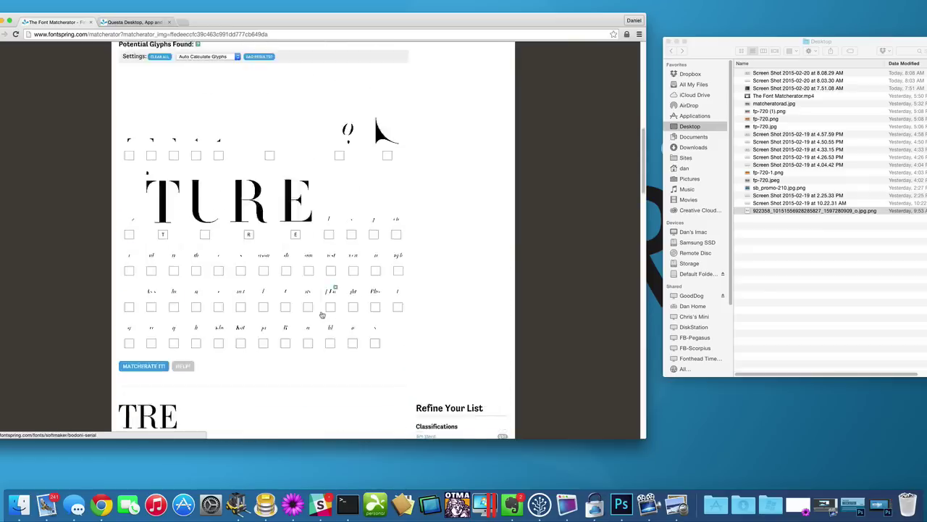
scroll(323, 315, "down", 2)
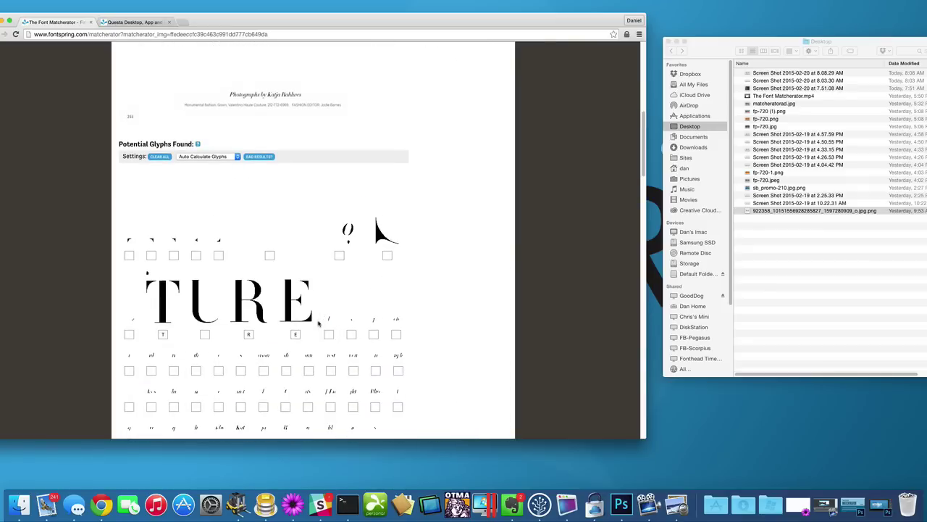
Preview fp-720 (1).png and upload it as the sample, keeping its original file name
left_click(775, 210)
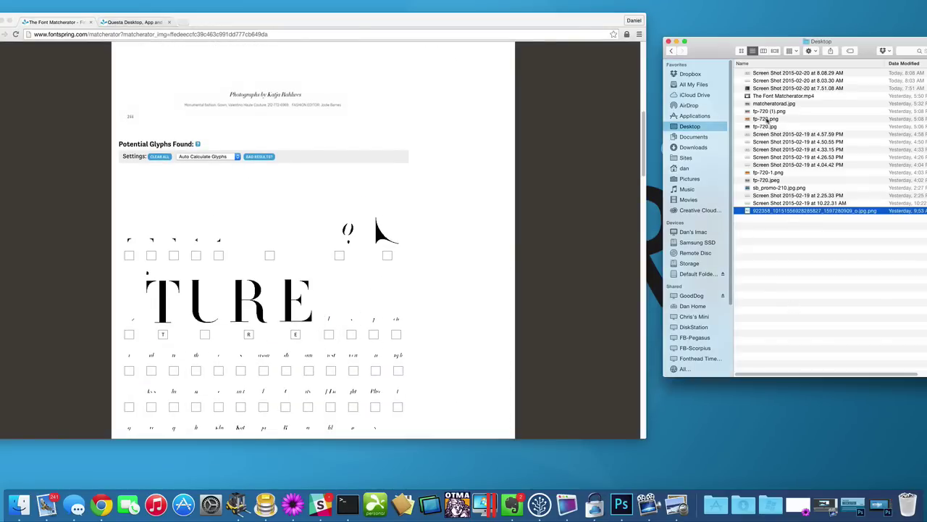
left_click(765, 112)
key("space")
key("space")
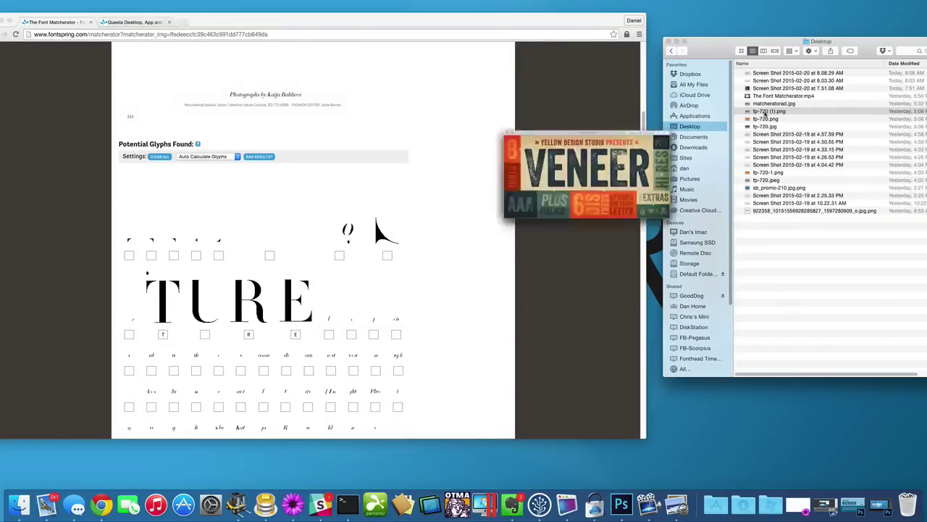
left_click_drag(759, 116, 230, 345)
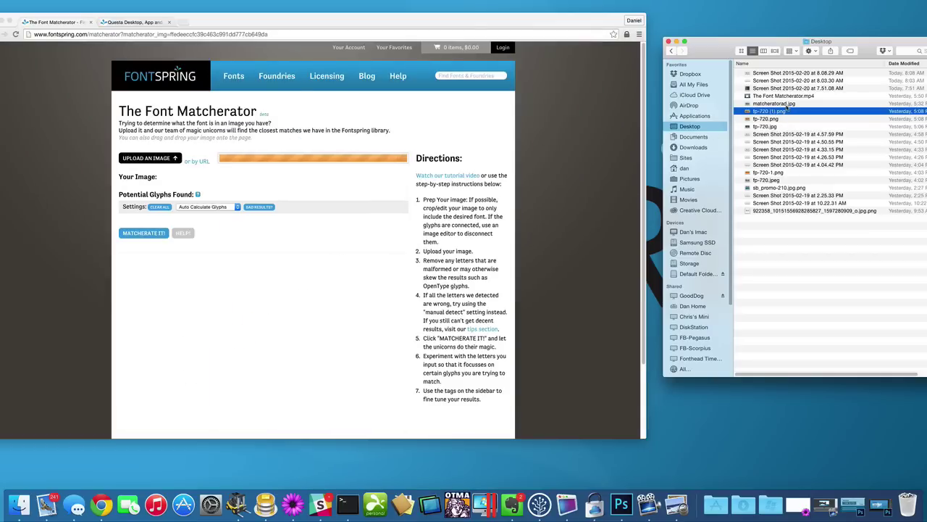
key("Return")
key("Escape")
Review the Veneer poster image, then clear all auto-detected glyph labels
key("space")
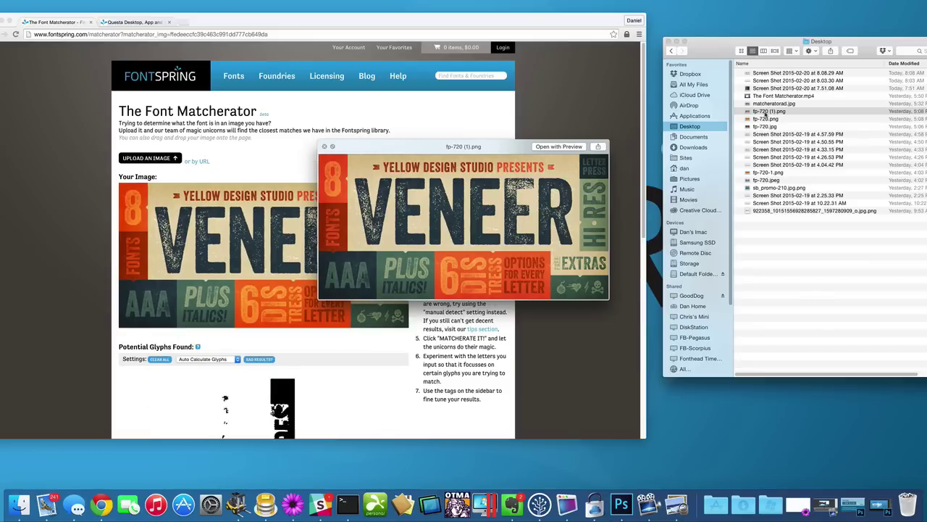
left_click(324, 146)
scroll(340, 275, "down", 15)
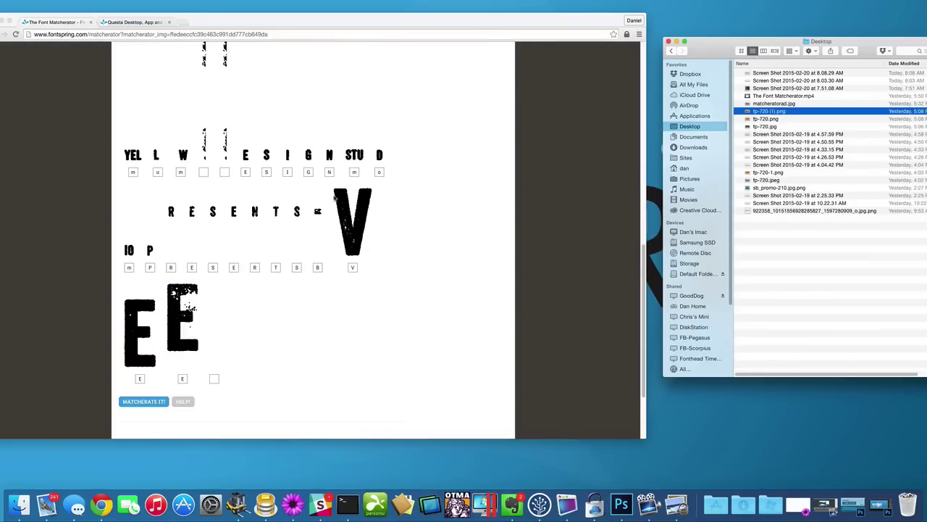
scroll(212, 208, "up", 10)
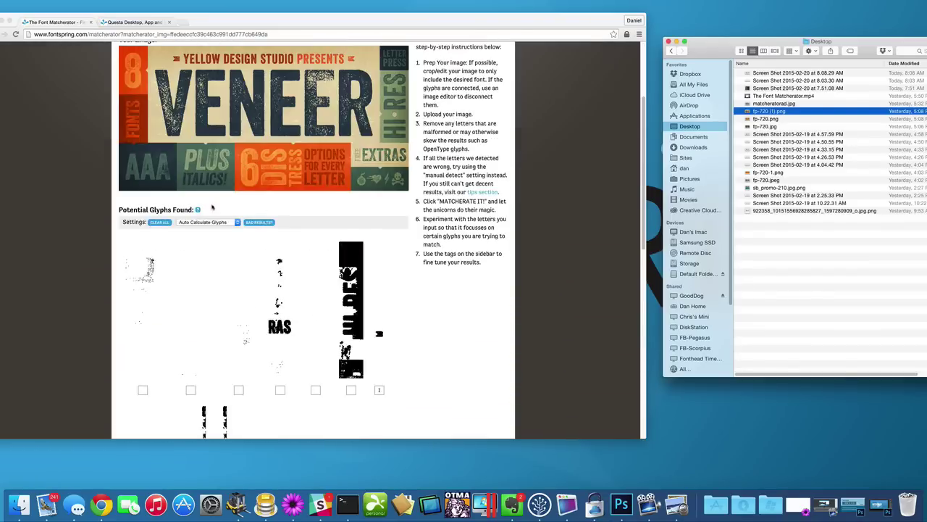
left_click(164, 223)
scroll(327, 329, "down", 5)
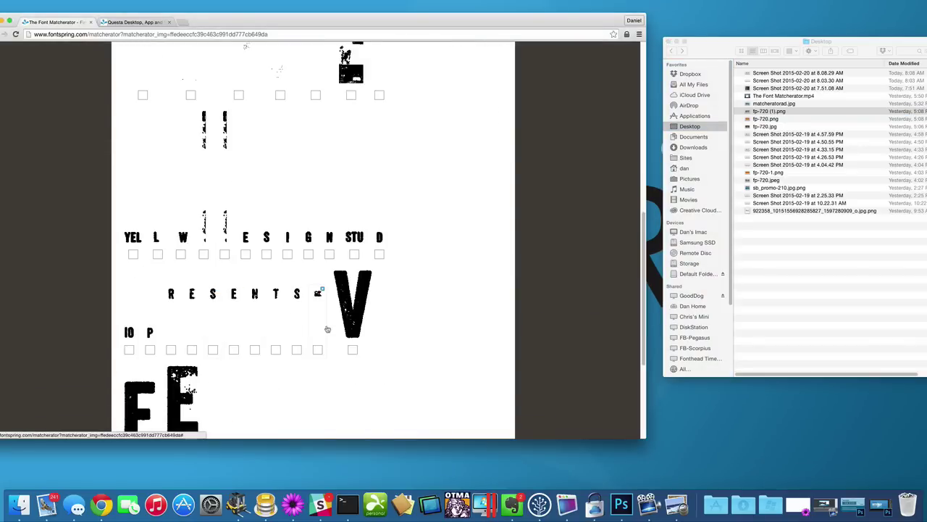
Label the glyphs V and E, removing the duplicate E glyph
scroll(327, 330, "down", 2)
type("V")
scroll(372, 322, "down", 2)
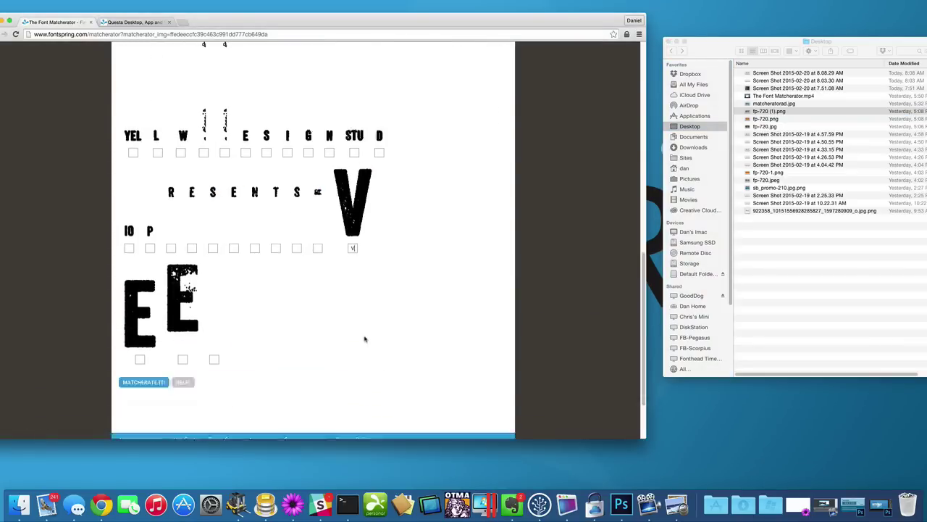
scroll(364, 339, "down", 2)
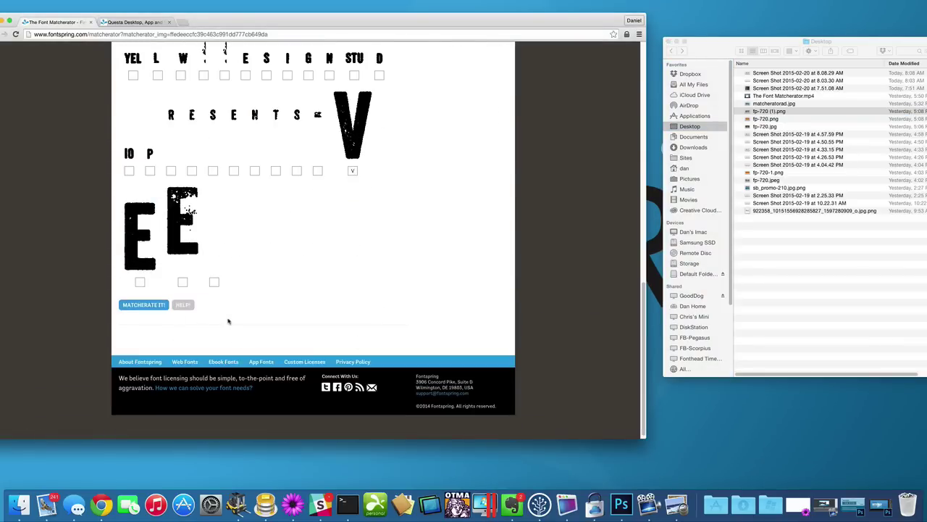
type("E")
left_click(197, 187)
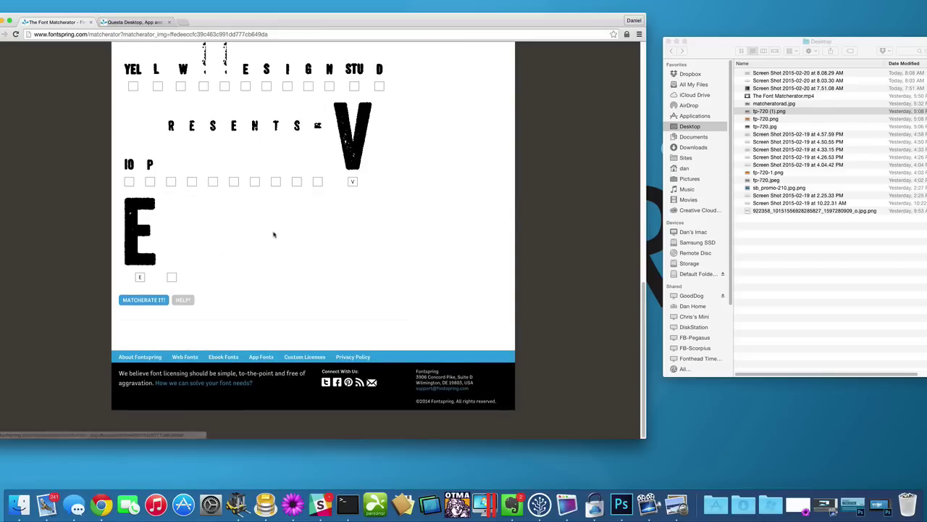
scroll(274, 234, "up", 10)
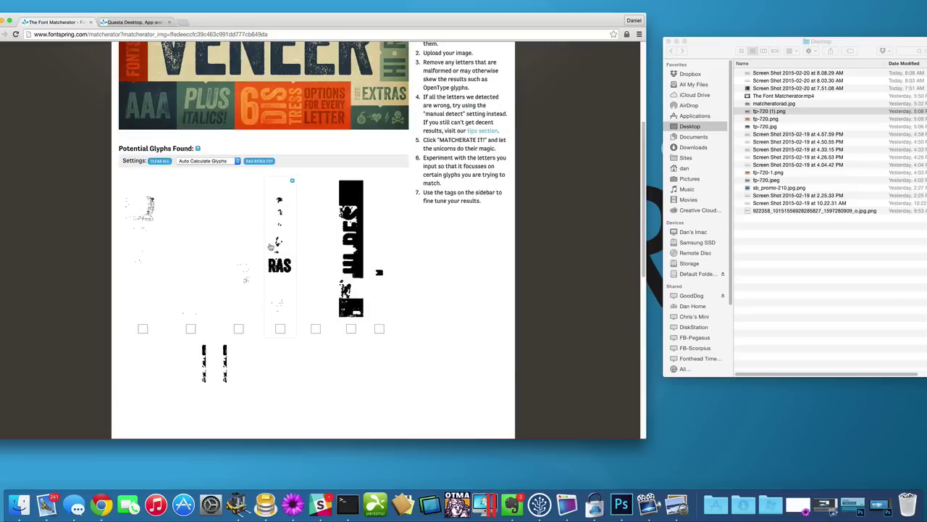
scroll(270, 248, "down", 10)
Match on V and E and browse results like American Captain, Coegit and Brown Gothic
left_click(158, 299)
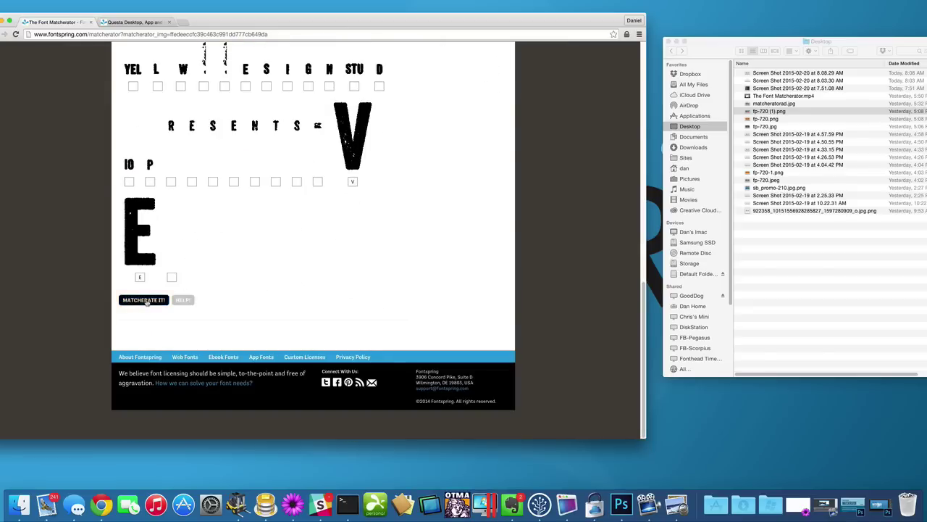
scroll(351, 294, "down", 15)
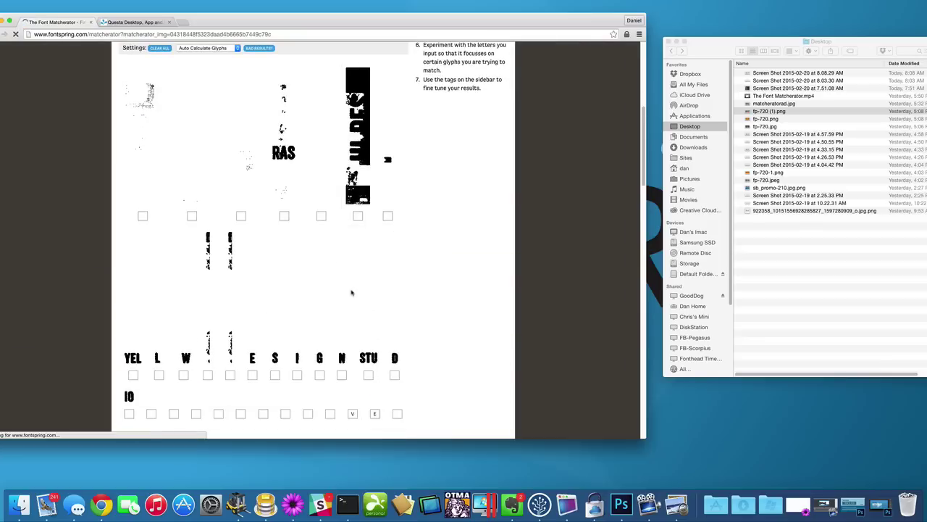
scroll(351, 293, "down", 6)
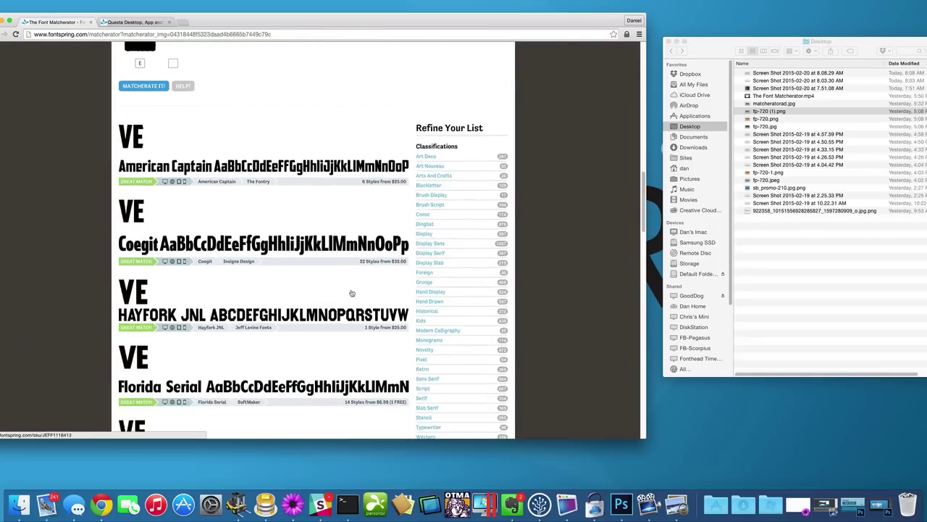
scroll(352, 292, "down", 5)
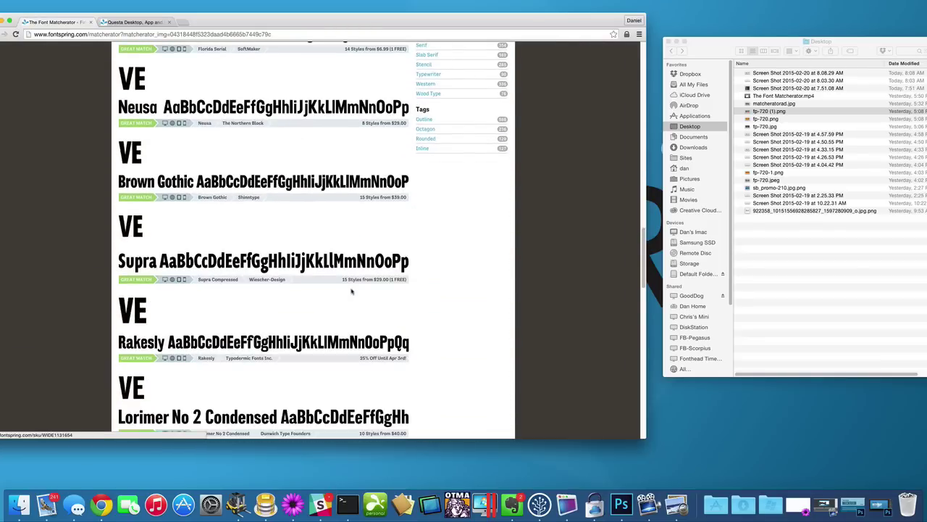
Preview the Veneer image and capture a screenshot cropped to the VENEER lettering
left_click(775, 273)
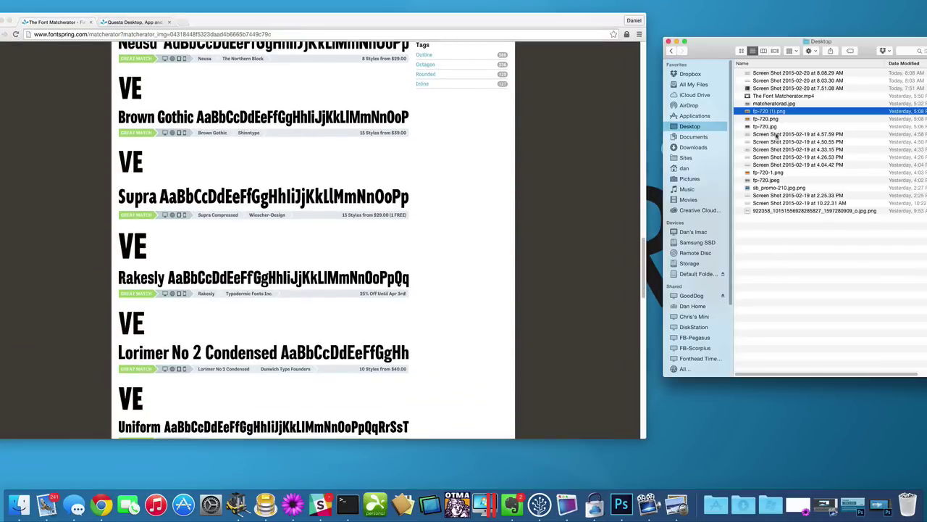
key("space")
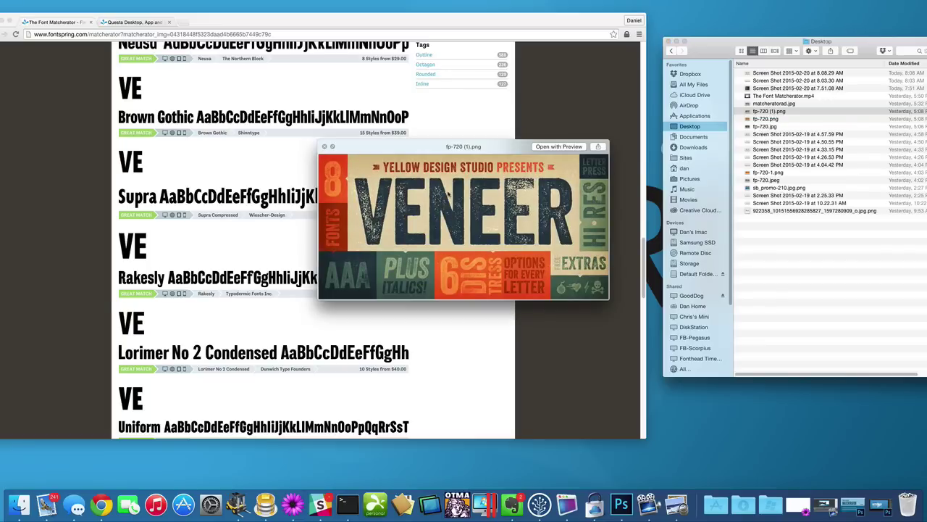
key("super+shift+4")
left_click_drag(353, 173, 464, 231)
left_click_drag(544, 243, 578, 249)
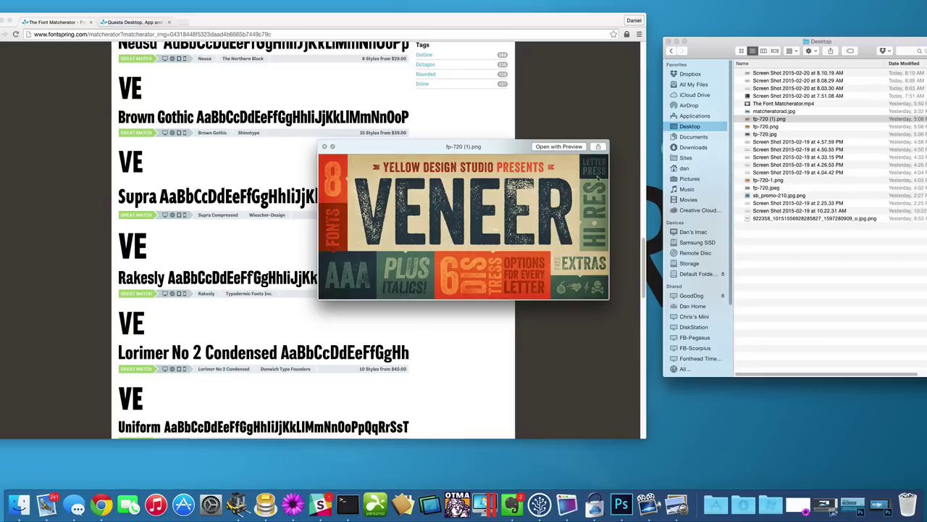
Upload the cropped VENEER image as the new sample
left_click(324, 146)
scroll(312, 163, "up", 10)
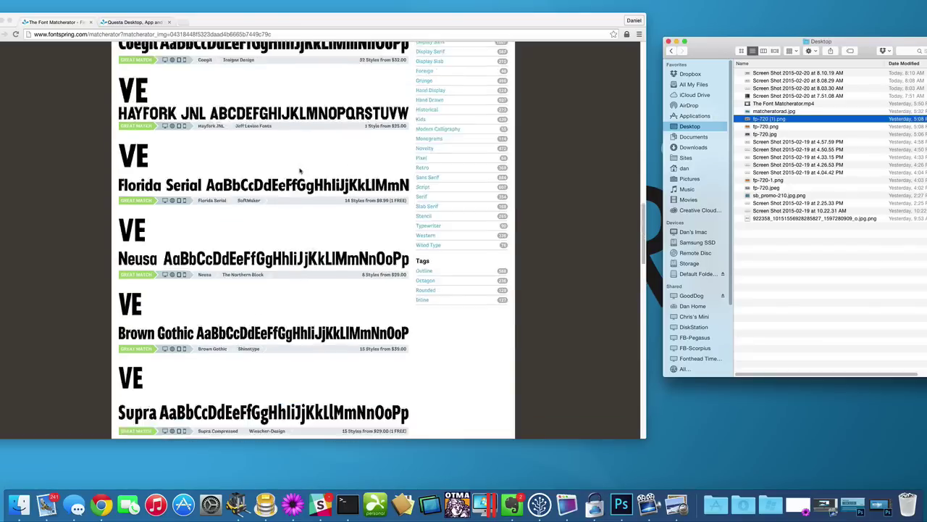
scroll(301, 168, "up", 5)
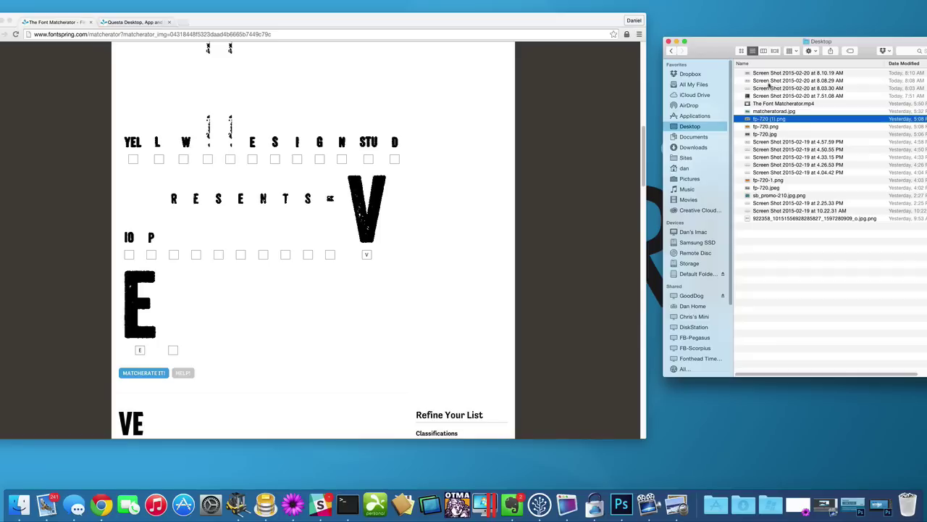
left_click_drag(772, 75, 297, 122)
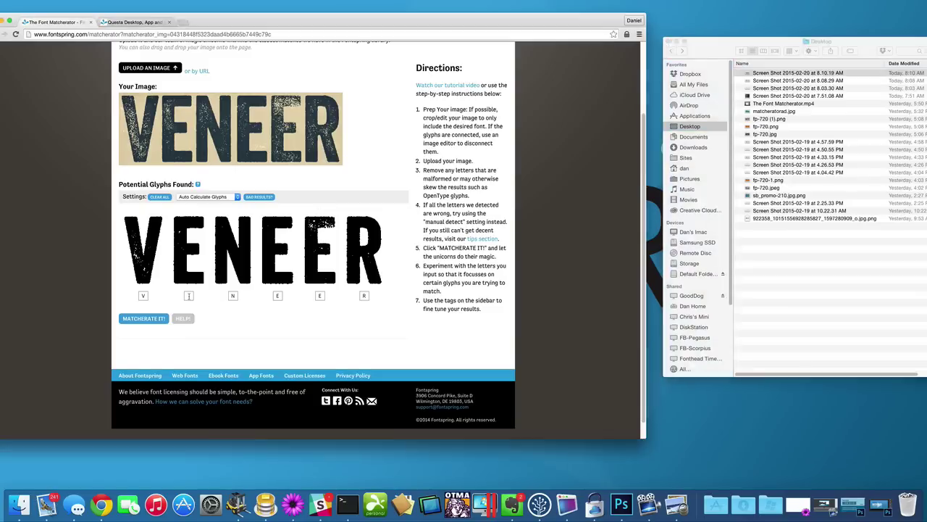
Label the unlabelled second glyph E and delete the two extra E glyphs
left_click(189, 295)
type("E")
left_click(313, 301)
left_click(335, 219)
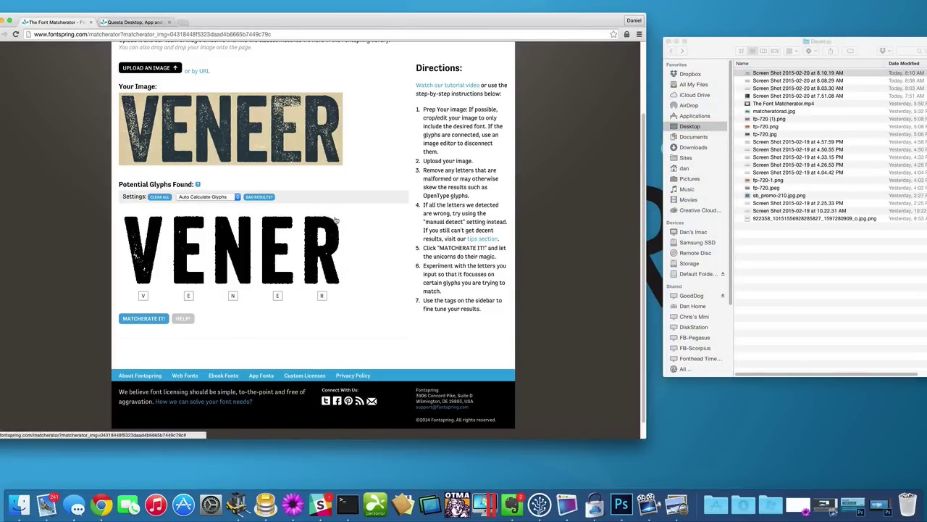
left_click(293, 218)
Match on V, E, N and R and review results including Neusa, Brown Gothic and Uniform
left_click(143, 318)
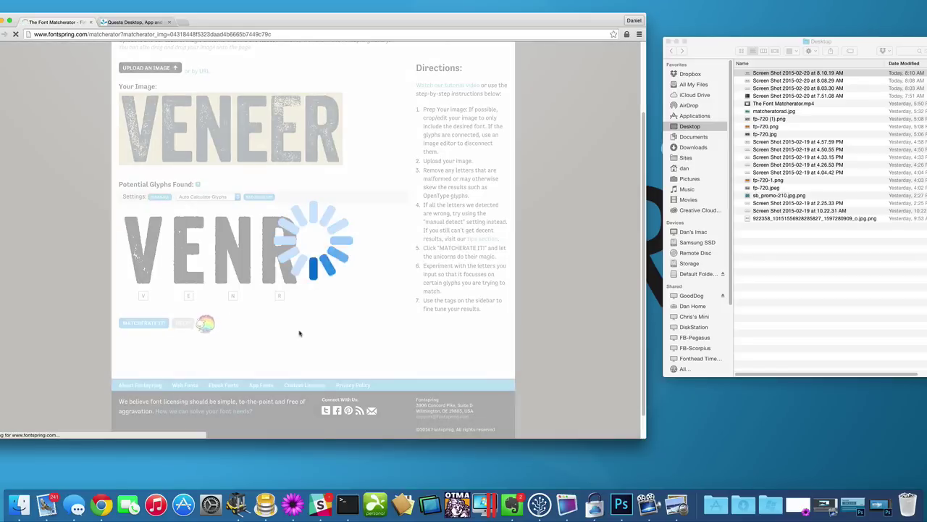
scroll(329, 324, "down", 10)
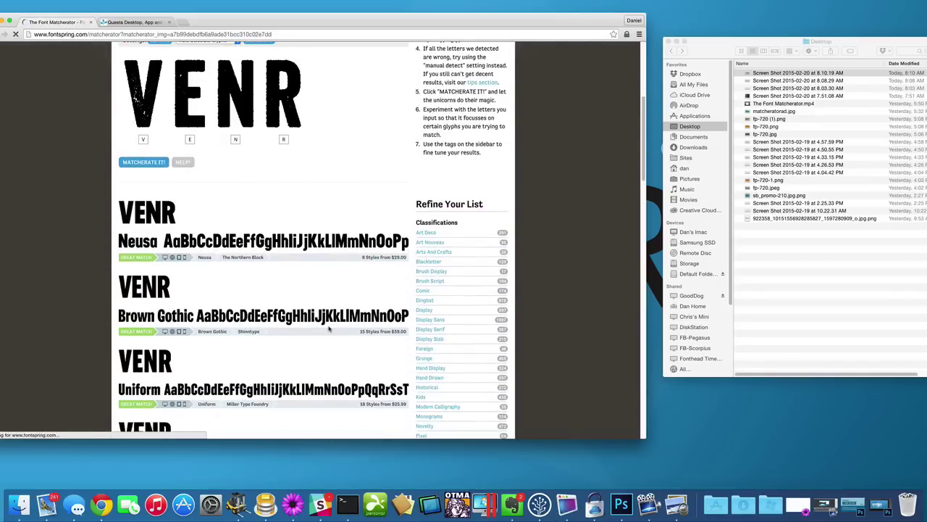
scroll(329, 330, "down", 8)
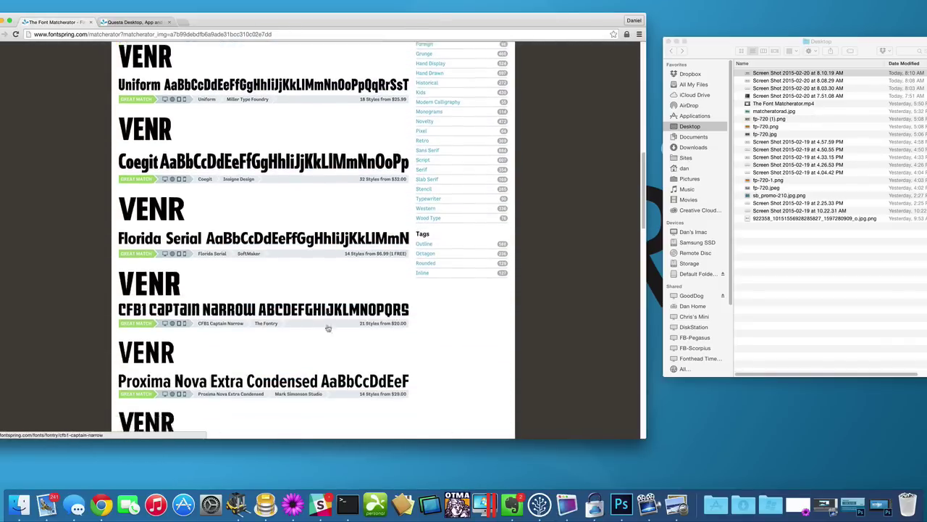
scroll(327, 328, "down", 2)
scroll(328, 328, "up", 15)
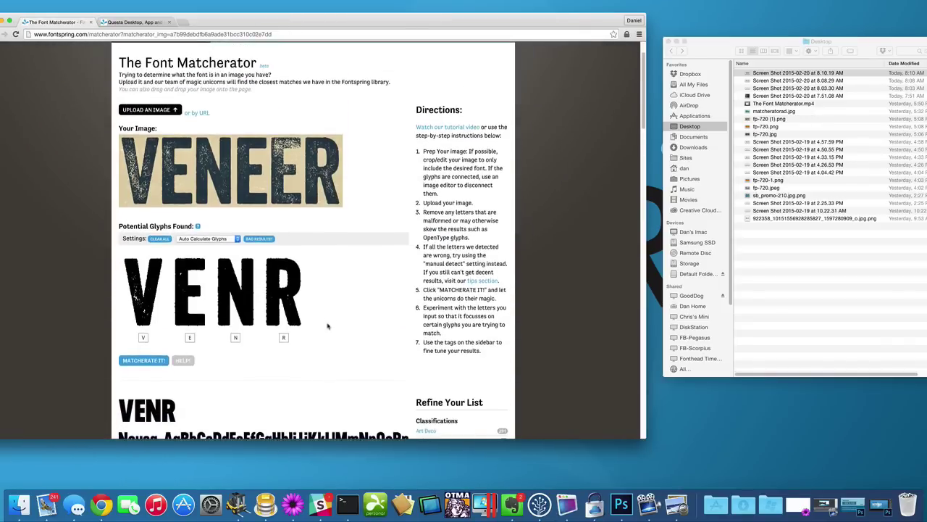
scroll(327, 328, "down", 1)
scroll(328, 328, "down", 5)
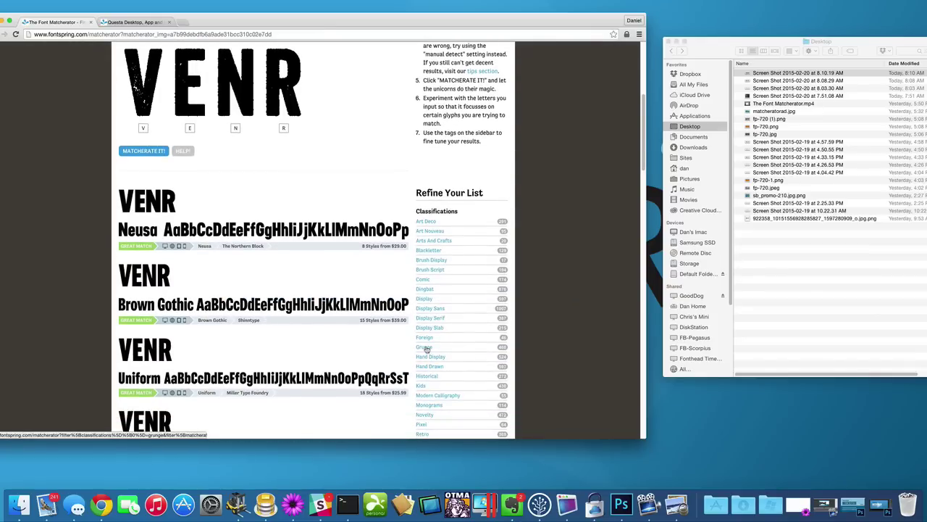
Apply the Grunge classification filter and check that Veneer tops the results
left_click(426, 349)
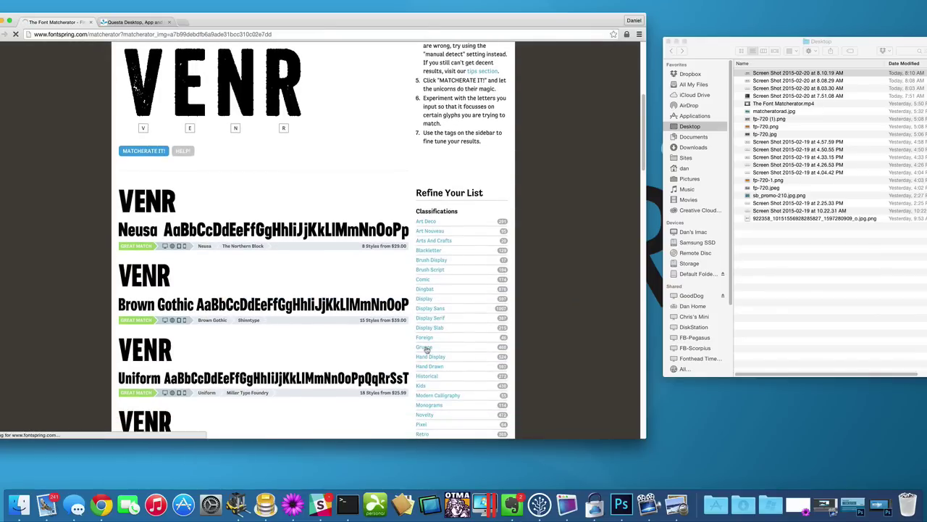
scroll(428, 351, "down", 6)
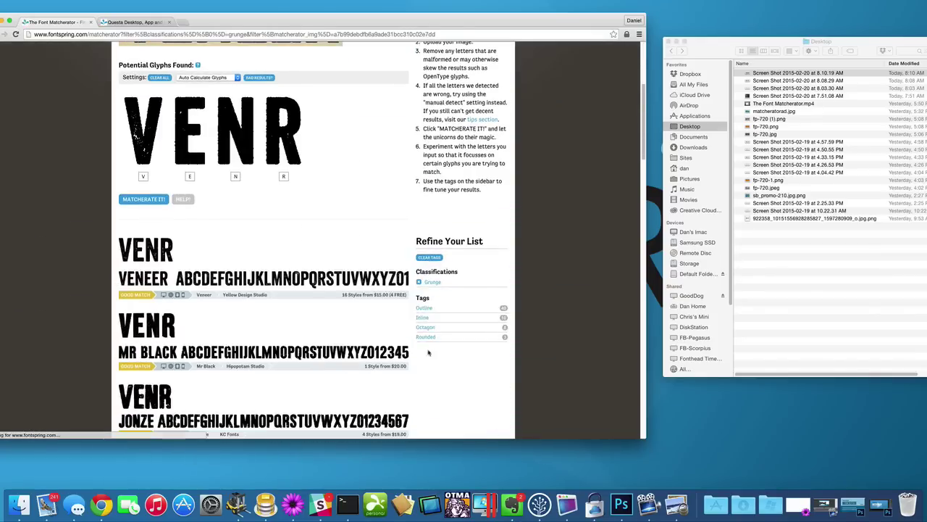
scroll(428, 353, "down", 1)
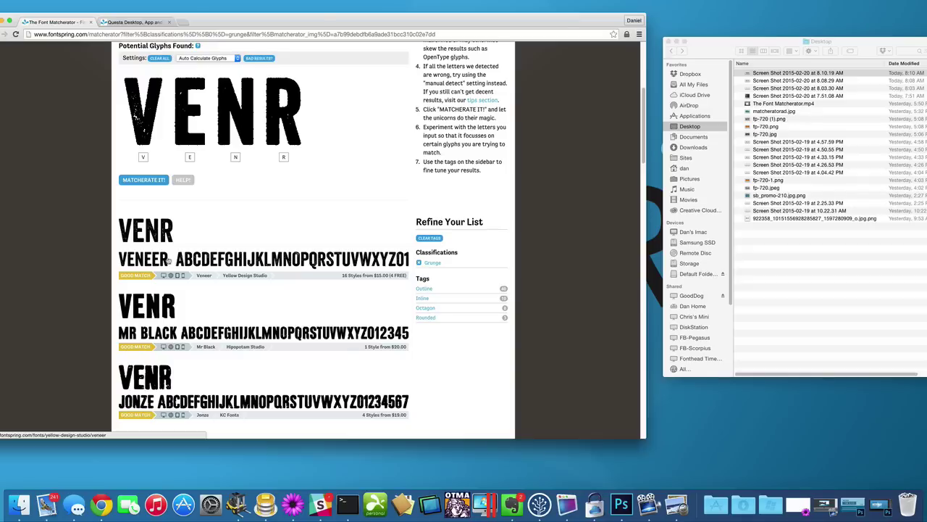
scroll(196, 233, "up", 5)
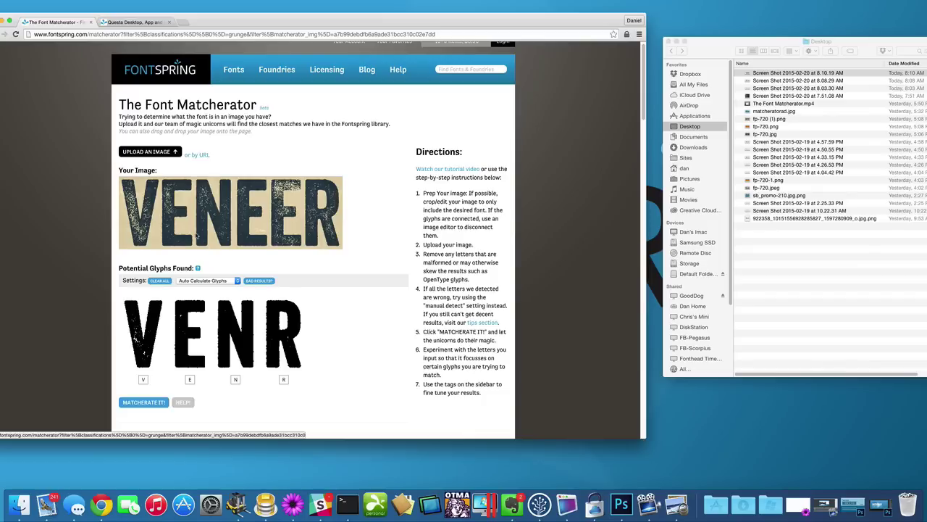
left_click(260, 281)
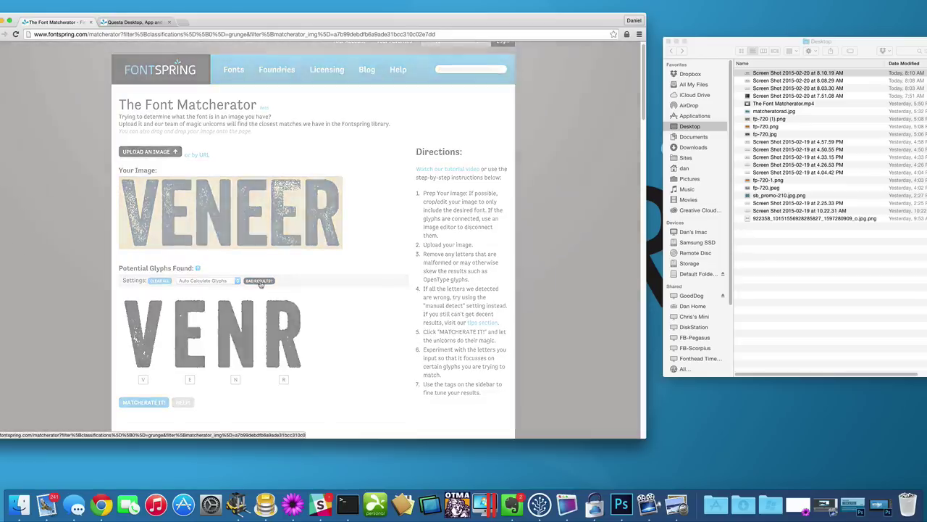
scroll(319, 293, "down", 5)
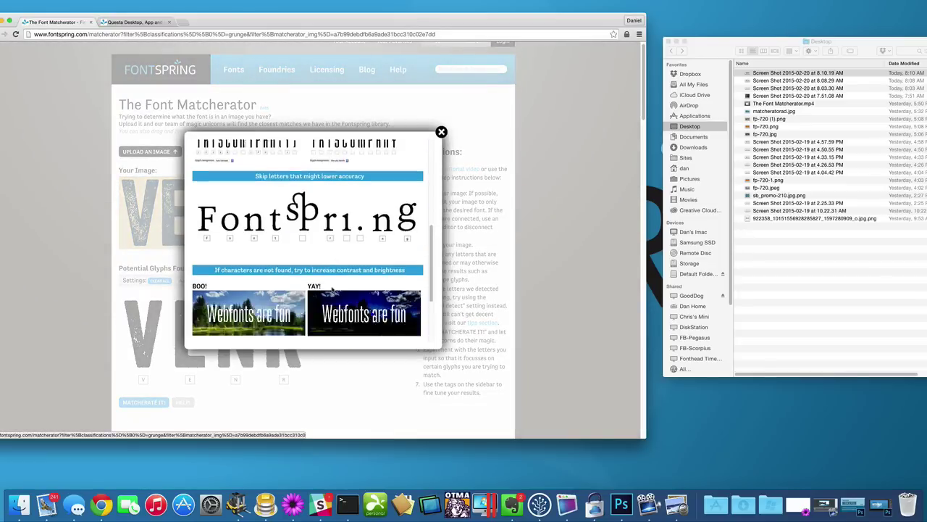
scroll(332, 290, "down", 2)
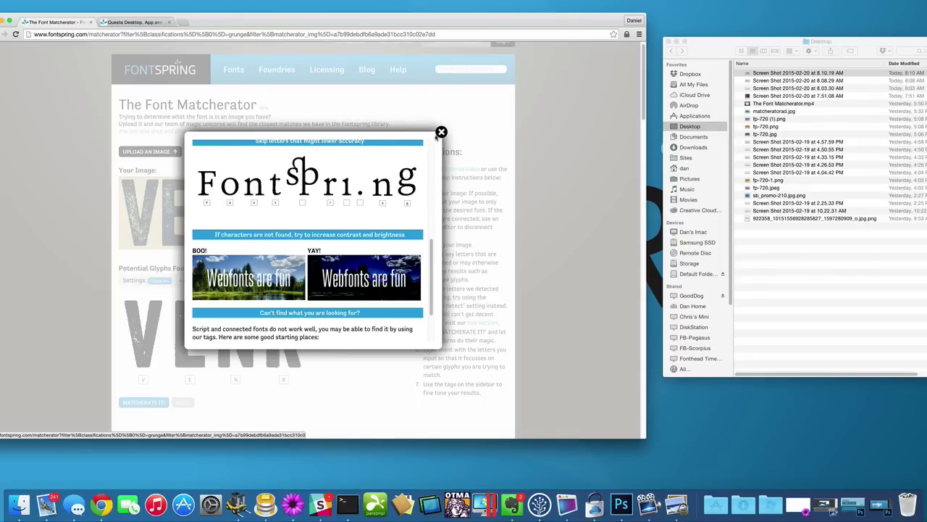
left_click(441, 132)
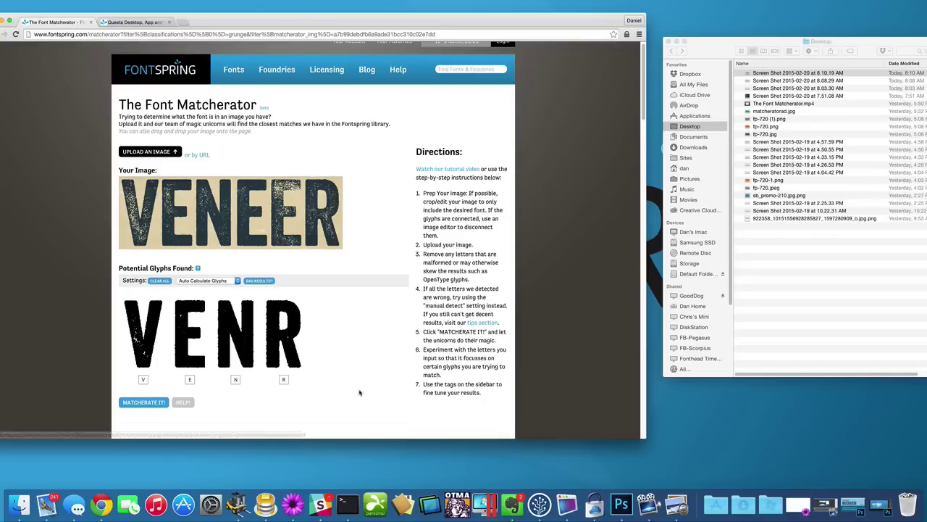
Re-enter R as the R glyph's label, dismissing the letter suggestion
left_click(284, 380)
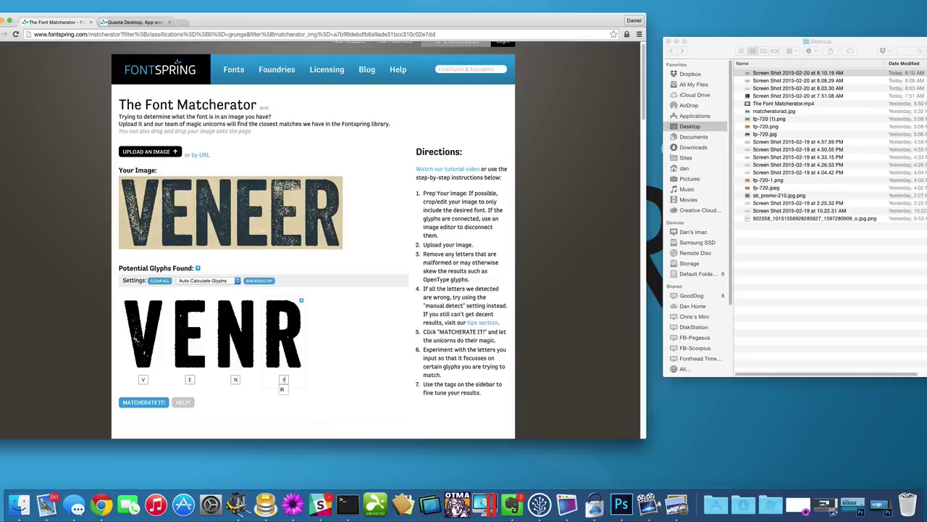
left_click(315, 407)
scroll(472, 341, "down", 1)
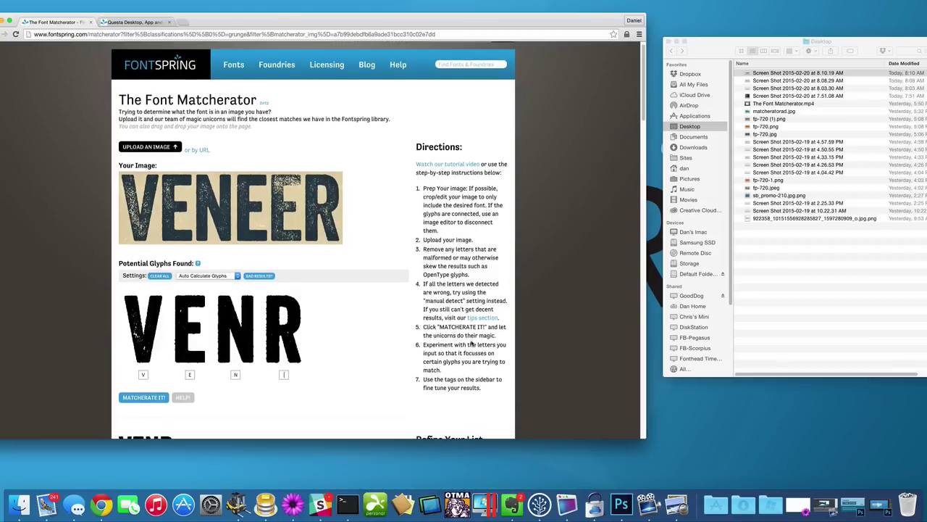
scroll(472, 346, "down", 2)
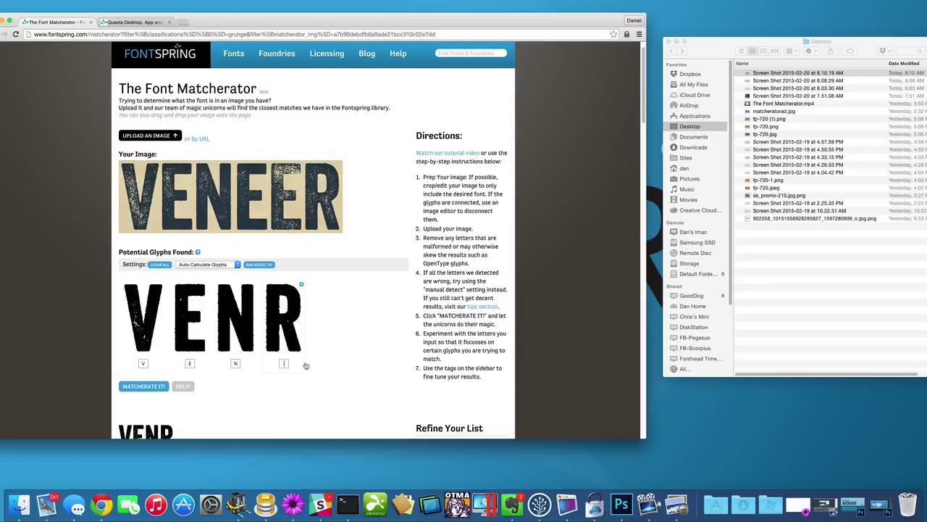
left_click(283, 362)
type("R")
scroll(309, 371, "down", 5)
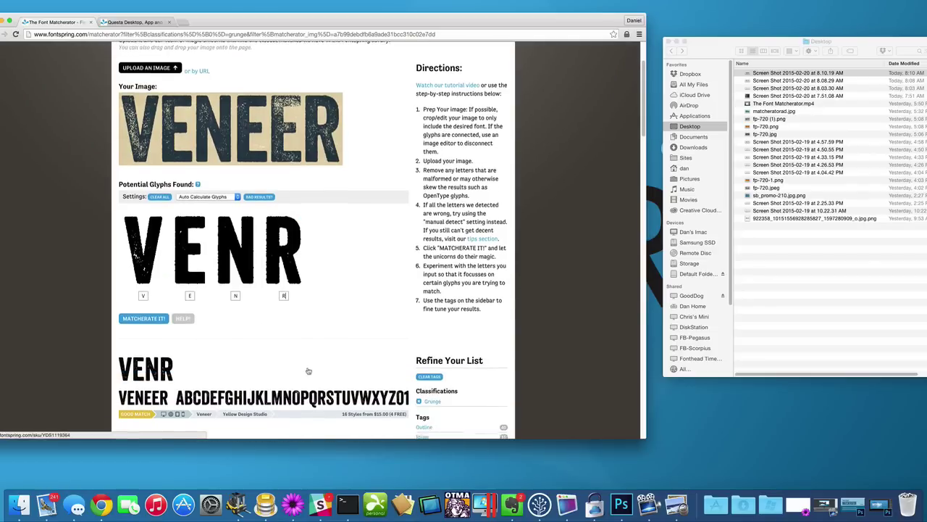
scroll(346, 380, "down", 8)
Remove the Grunge filter, clear the R glyph label and rerun the match
left_click(419, 280)
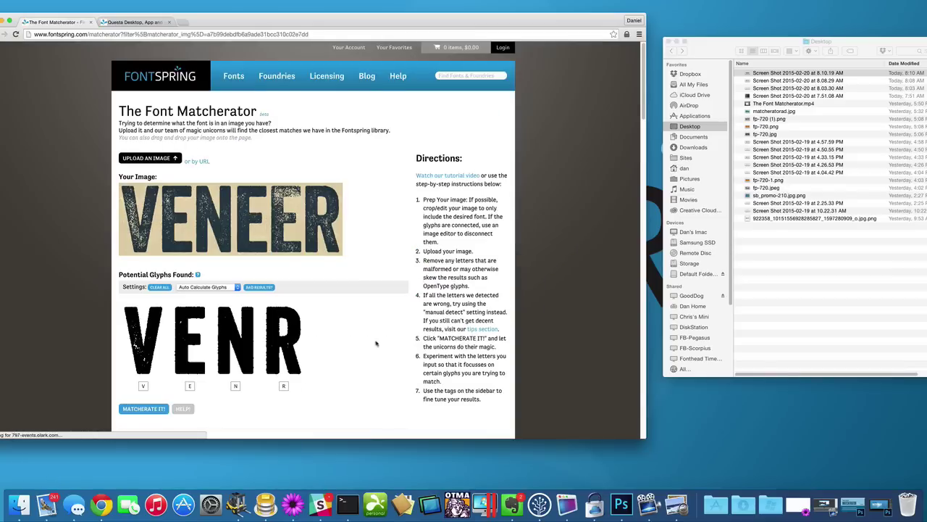
scroll(373, 341, "down", 15)
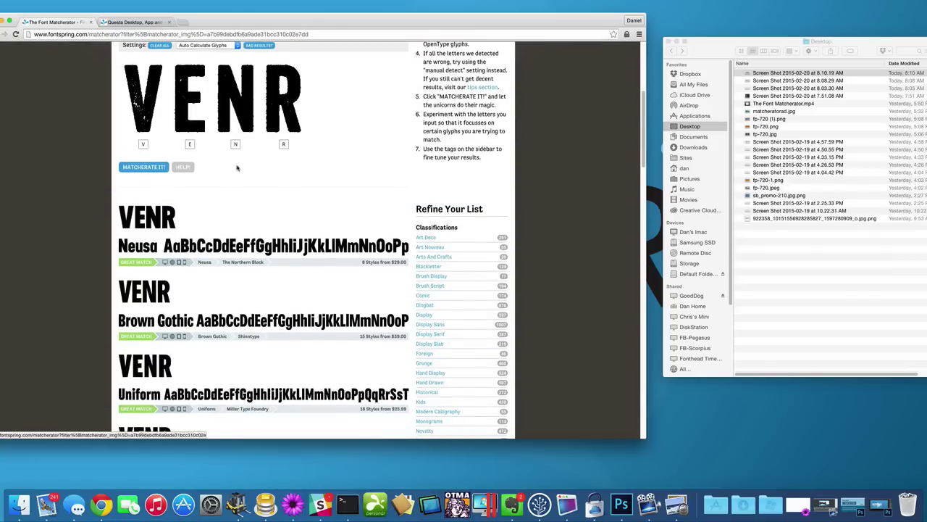
left_click(293, 145)
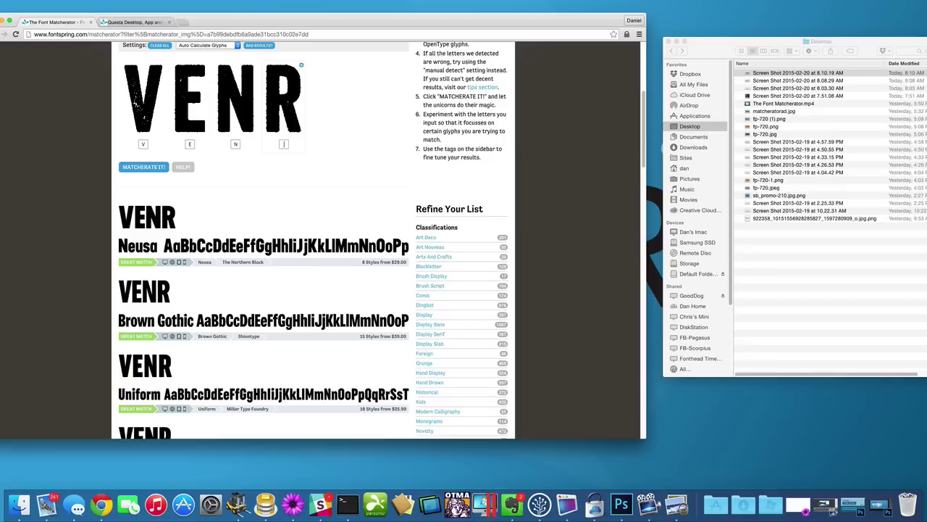
key("shift+Tab")
key("shift+Tab")
key("Return")
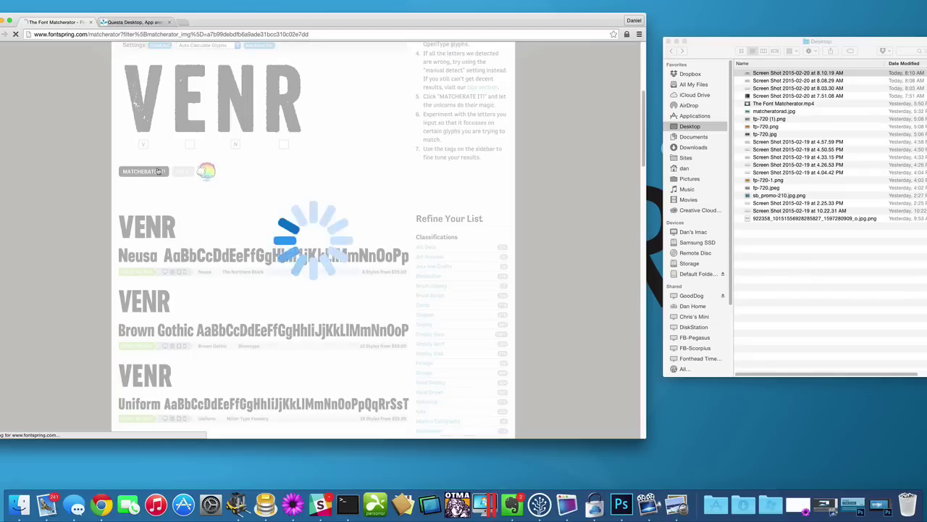
Clear the V glyph label and run the match again
scroll(276, 329, "down", 5)
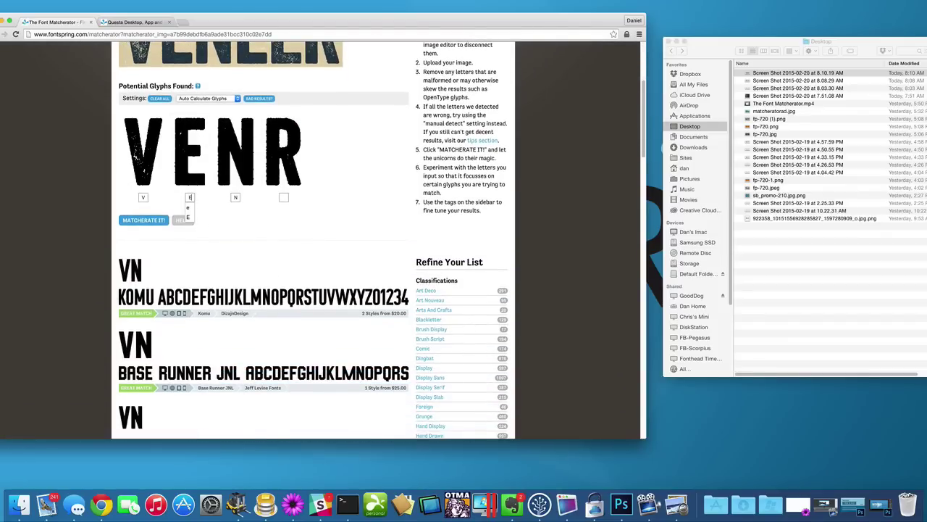
key("shift+Tab")
left_click(142, 221)
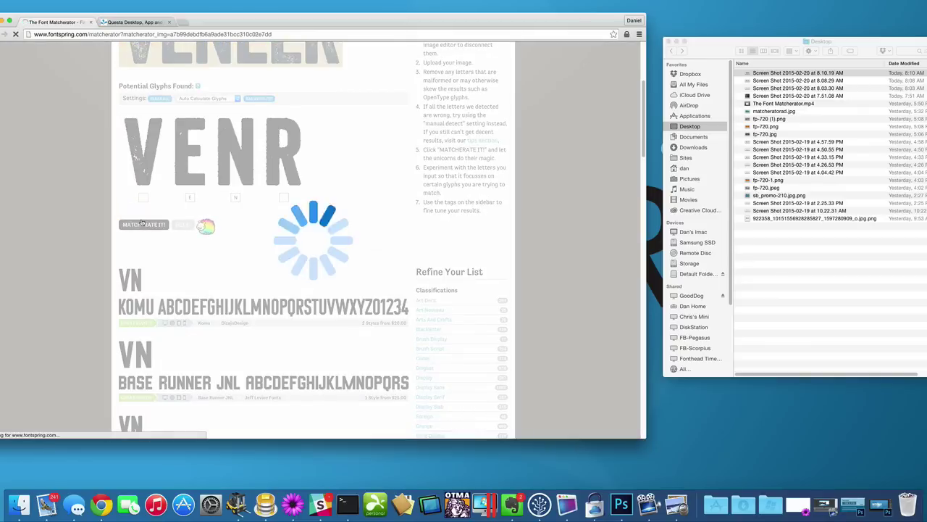